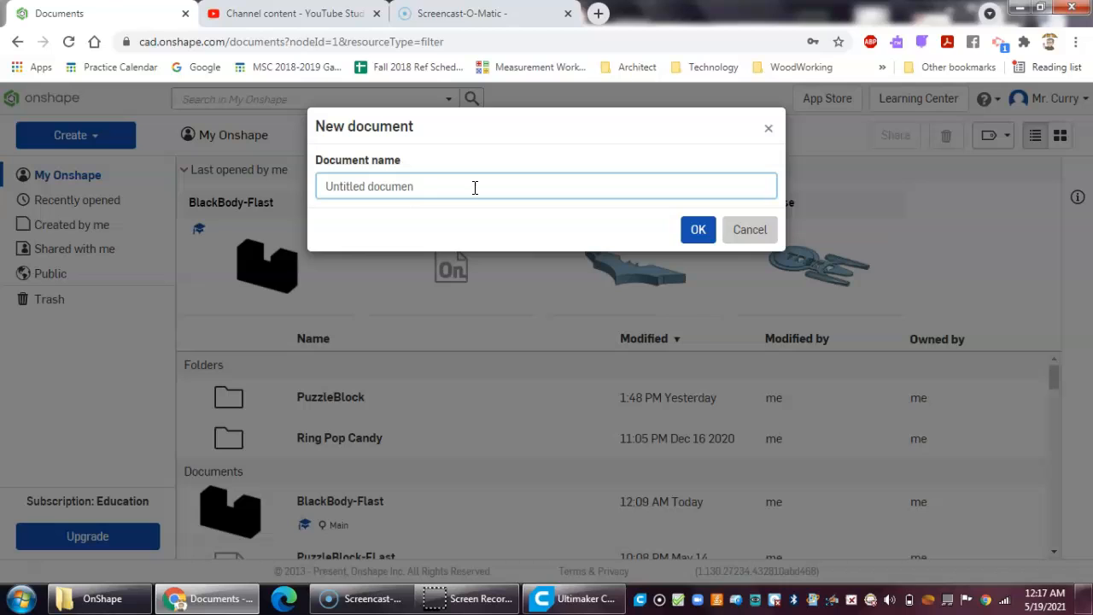
Name the new document PurpleBlock-FLast and create it
key("BackSpace")
key("BackSpace")
key("BackSpace")
key("BackSpace")
key("BackSpace")
key("BackSpace")
key("BackSpace")
key("BackSpace")
key("BackSpace")
key("BackSpace")
key("BackSpace")
key("BackSpace")
key("BackSpace")
key("BackSpace")
key("BackSpace")
key("BackSpace")
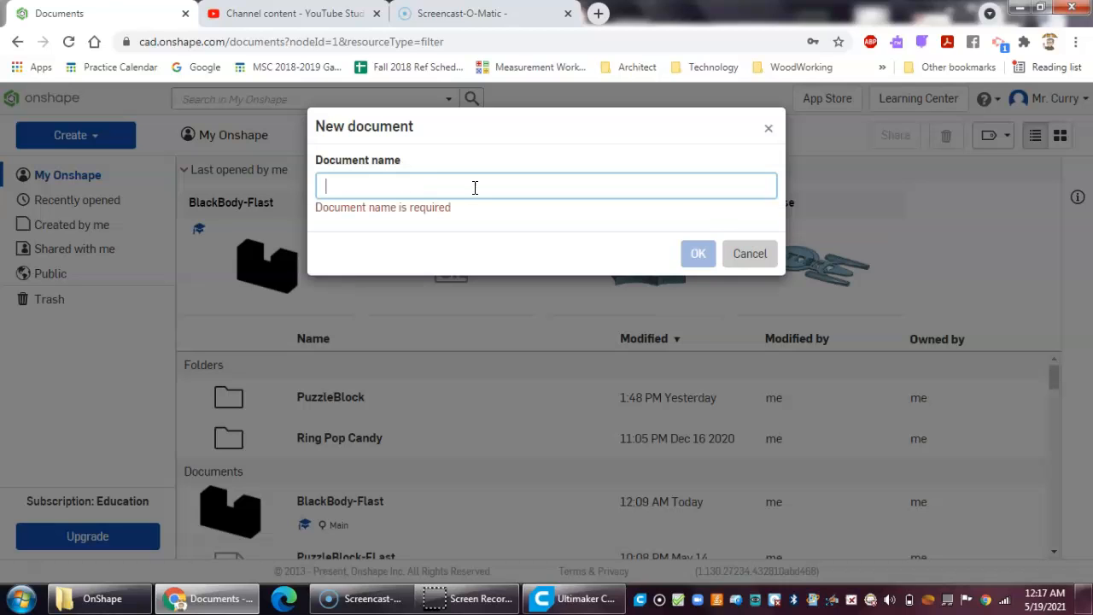
type("Purple")
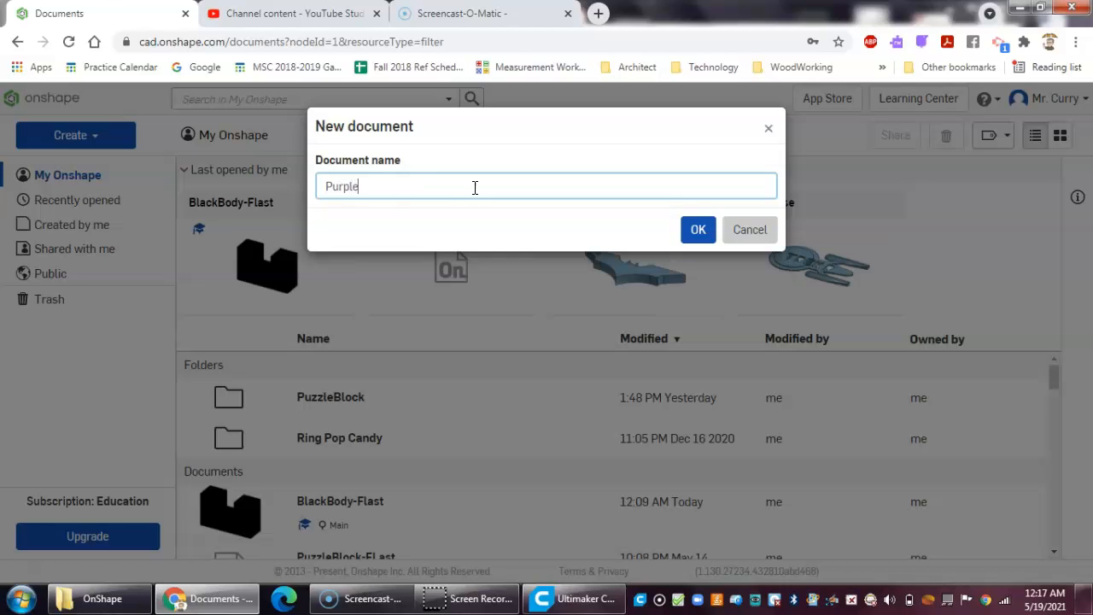
type("Block-FLast")
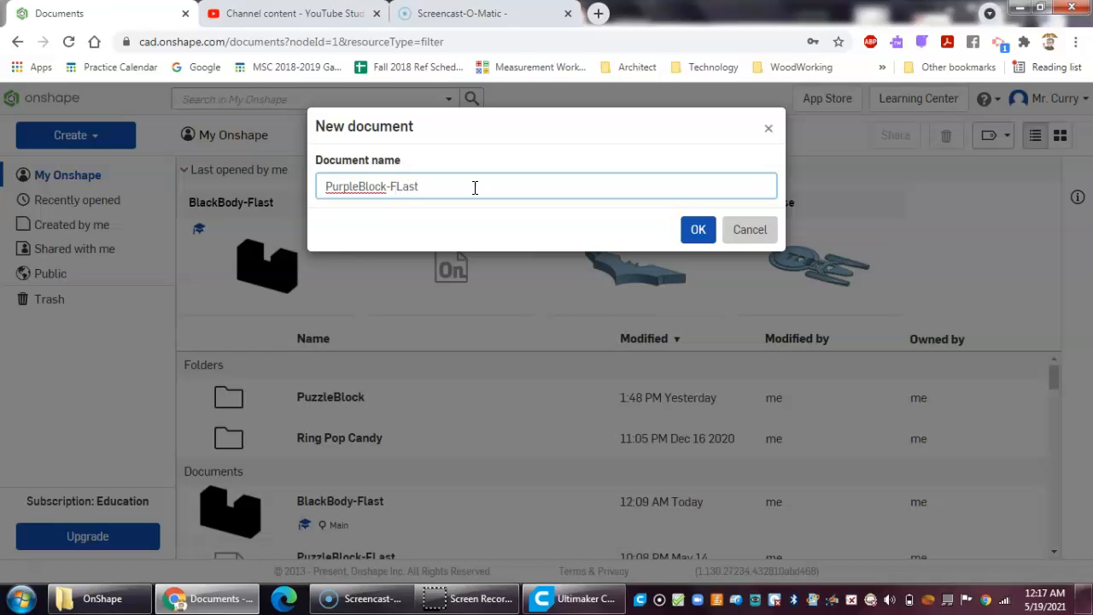
left_click(693, 229)
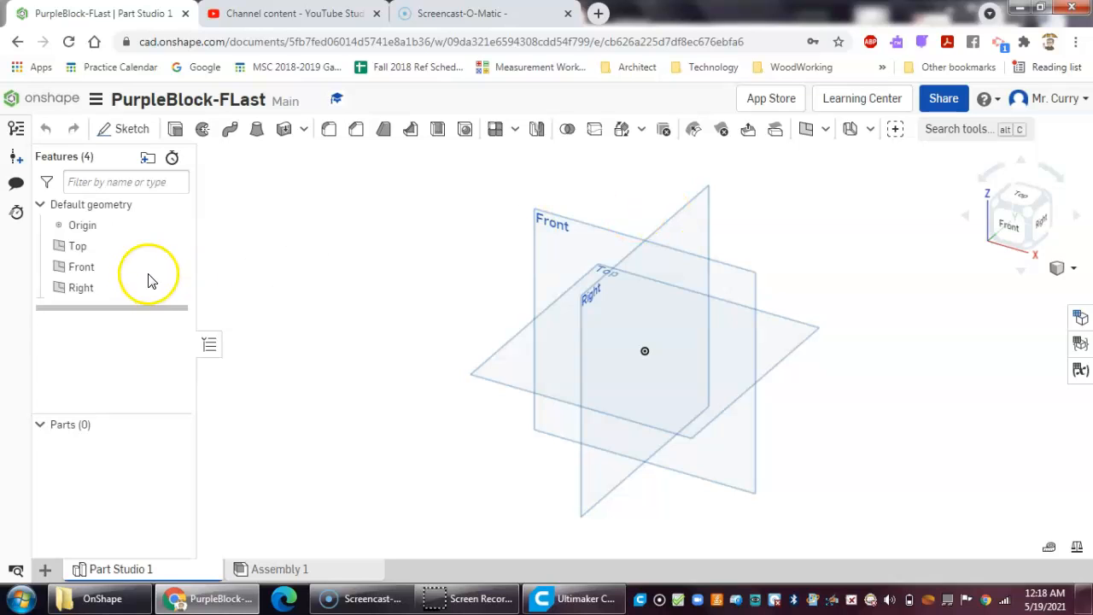
Sketch a corner rectangle about 1.36 by 1.09 in on the Front plane, starting at the origin
left_click(124, 135)
left_click(562, 241)
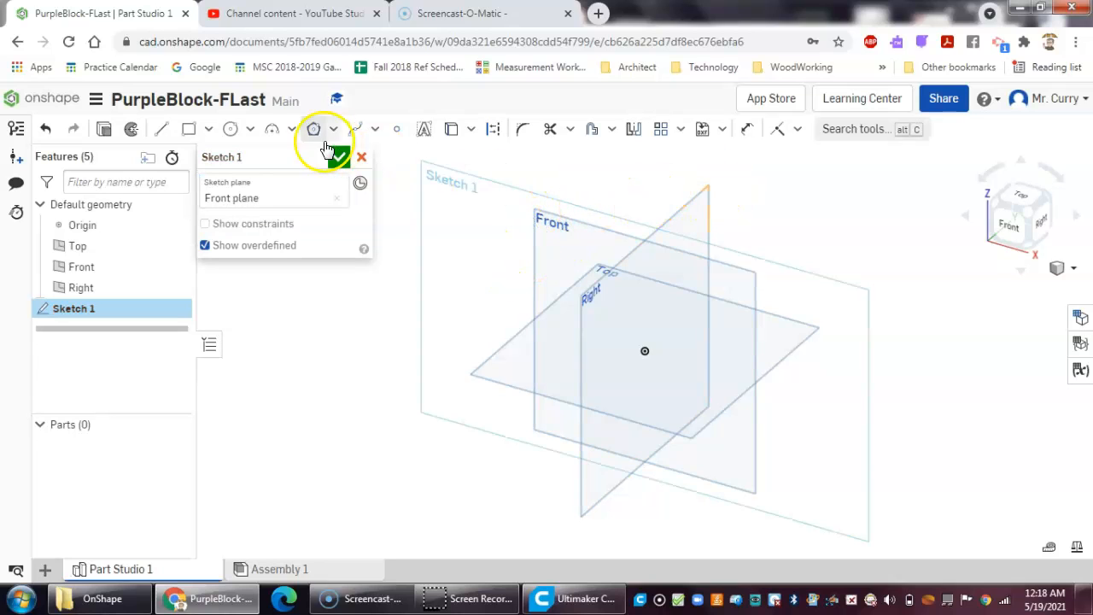
left_click(189, 130)
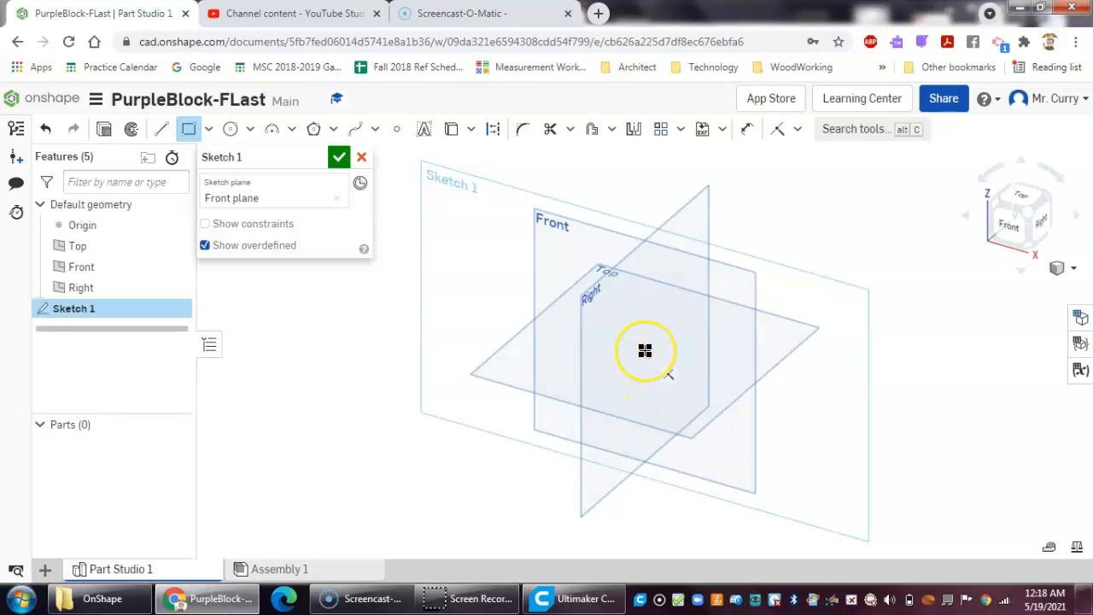
left_click_drag(645, 351, 687, 330)
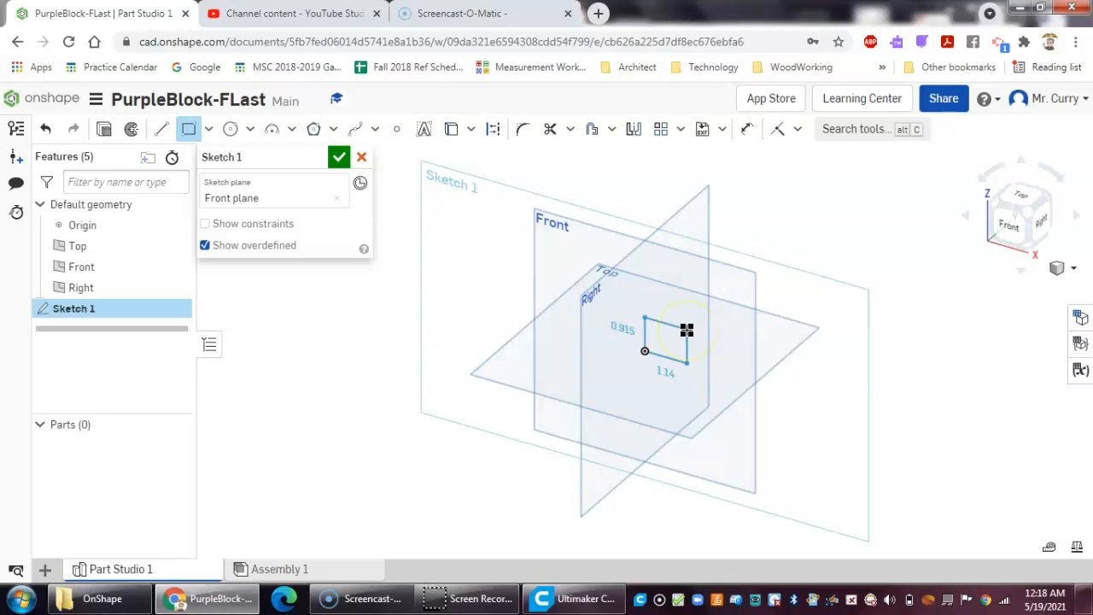
left_click(692, 325)
left_click(694, 325)
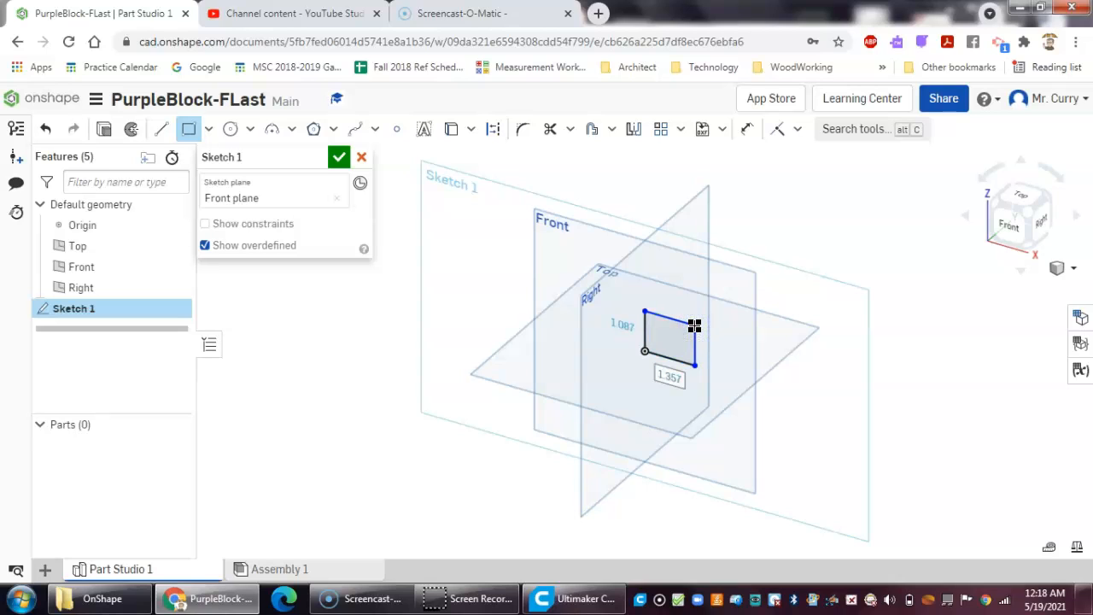
Set the rectangle's width to 1.5 in and its height to 1 in, and finish the sketch
type("1.5")
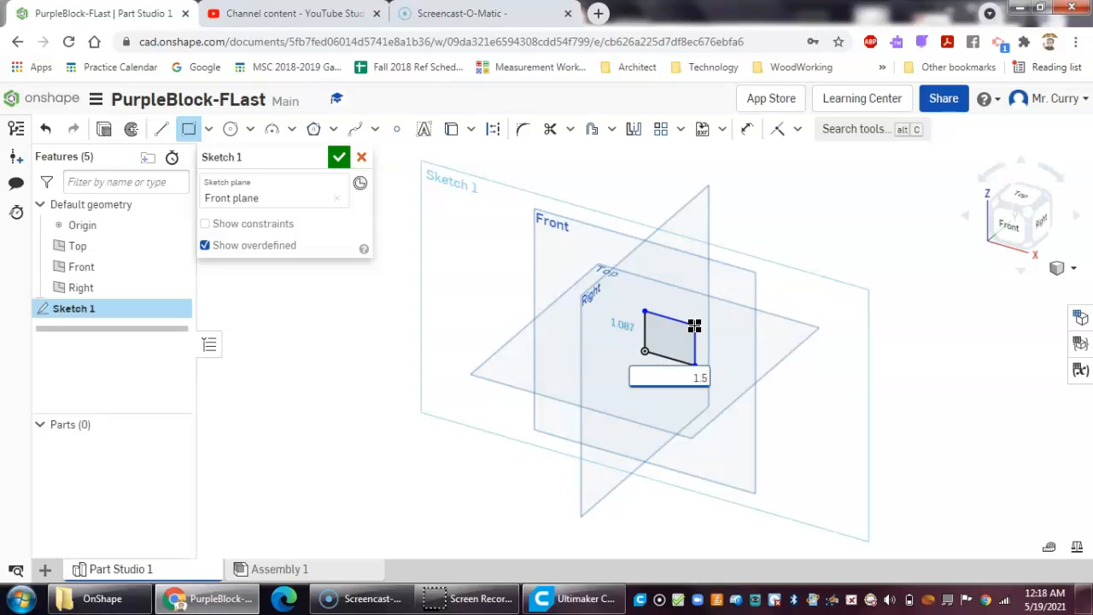
key("Return")
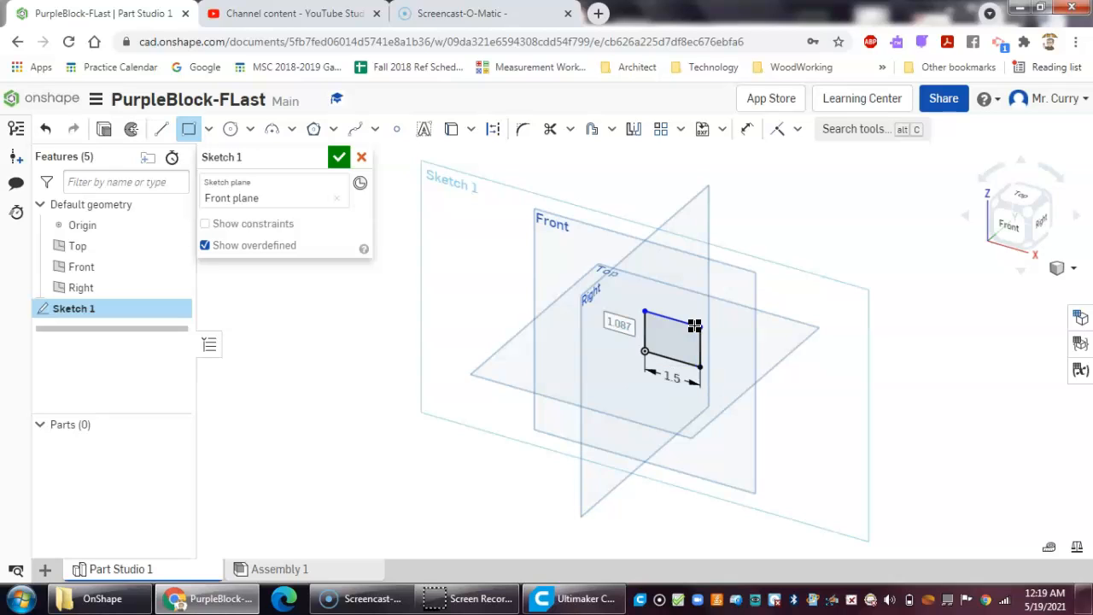
left_click(694, 325)
type("1")
key("Return")
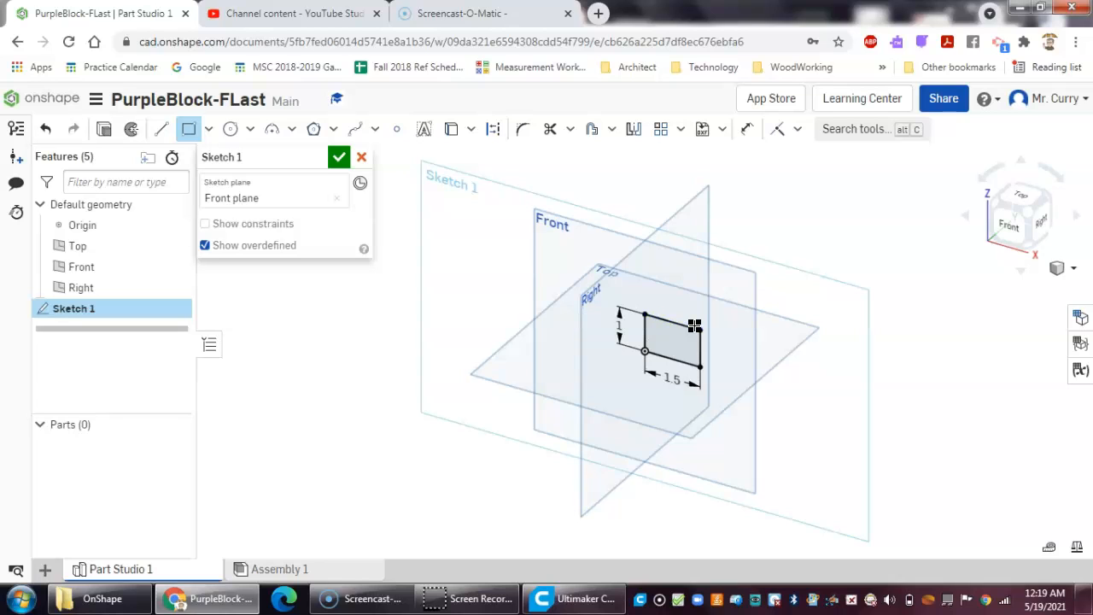
left_click(340, 159)
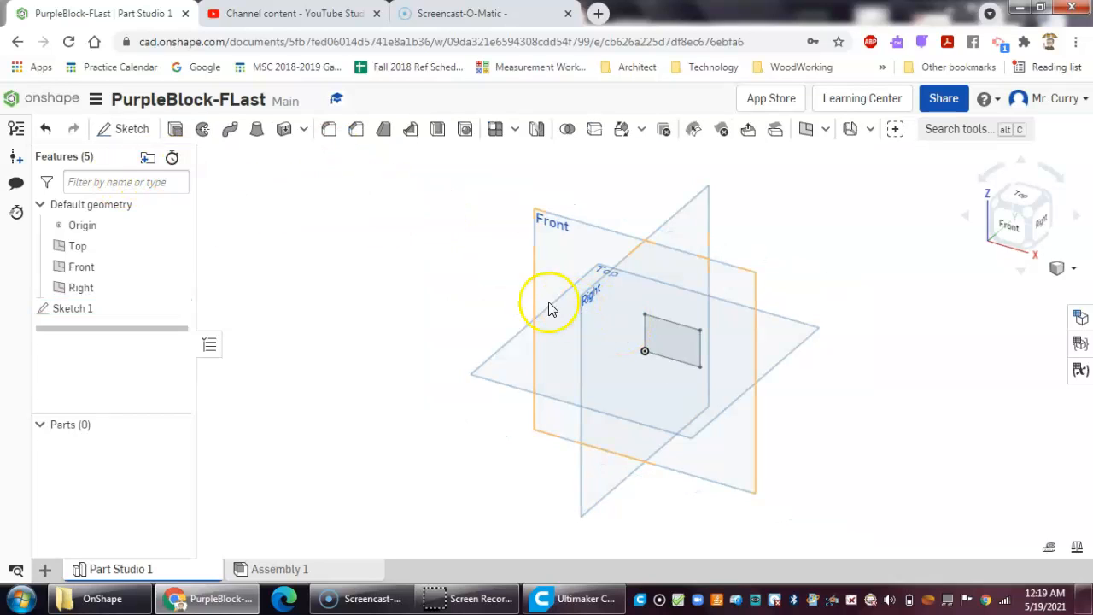
Extrude the rectangle 1 in as a new solid, with the direction flipped to go behind the Front plane
left_click(175, 129)
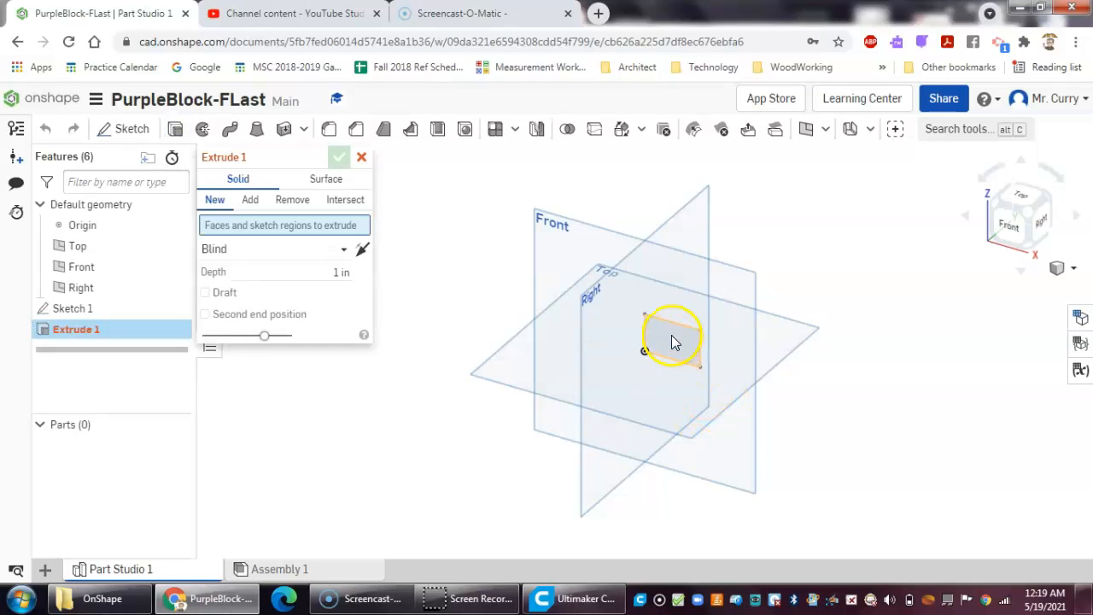
left_click(672, 342)
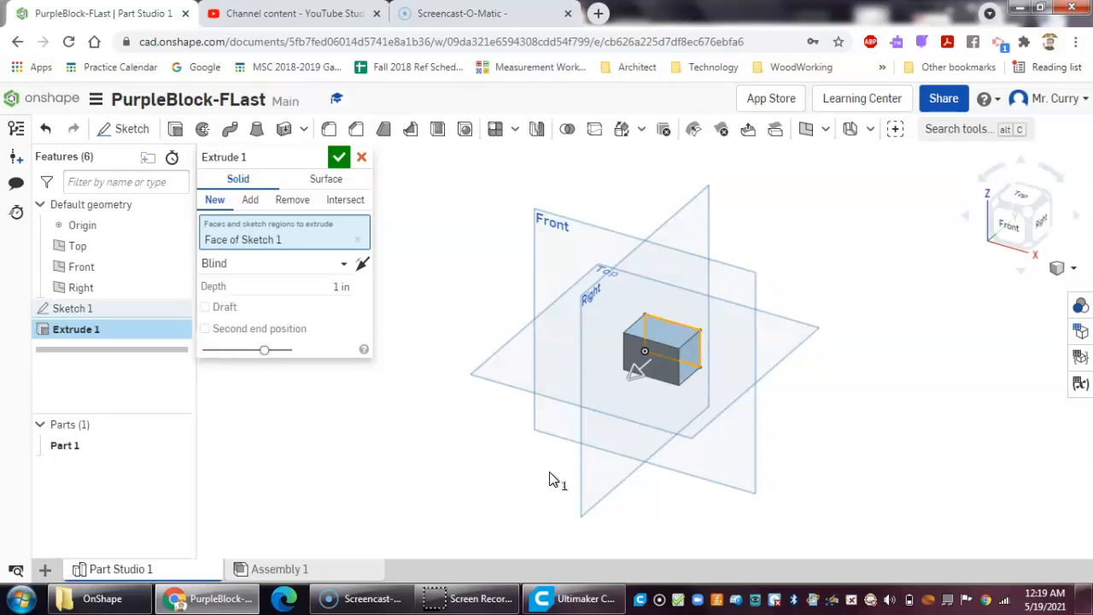
left_click(634, 374)
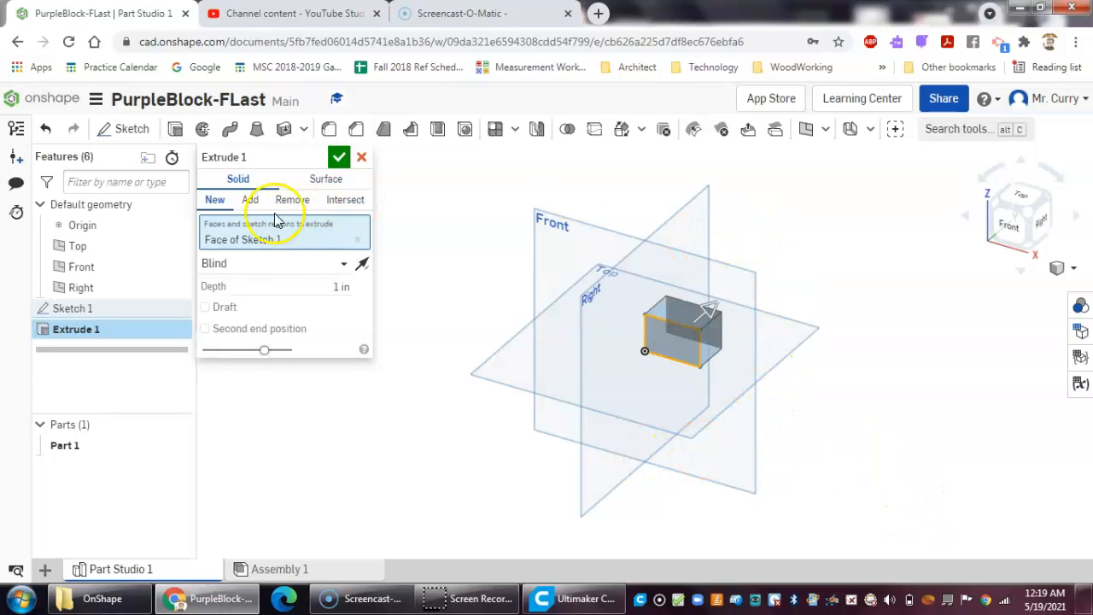
left_click(339, 158)
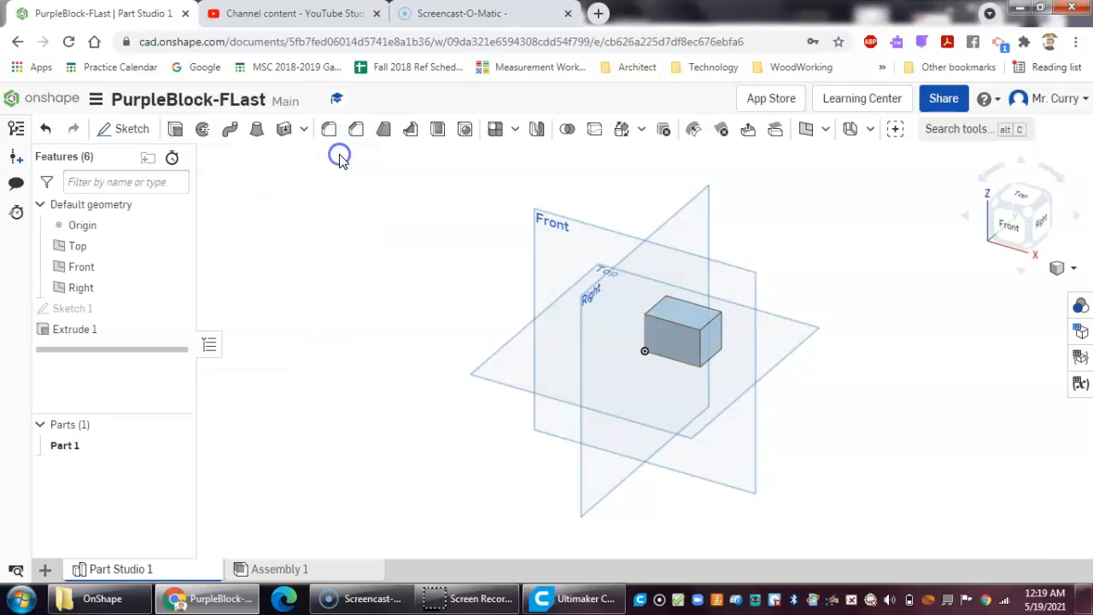
Sketch a rectangle over the front half of the block's top face, from the front corner to the opposite side edge's midpoint
middle_click_drag(893, 351, 781, 344)
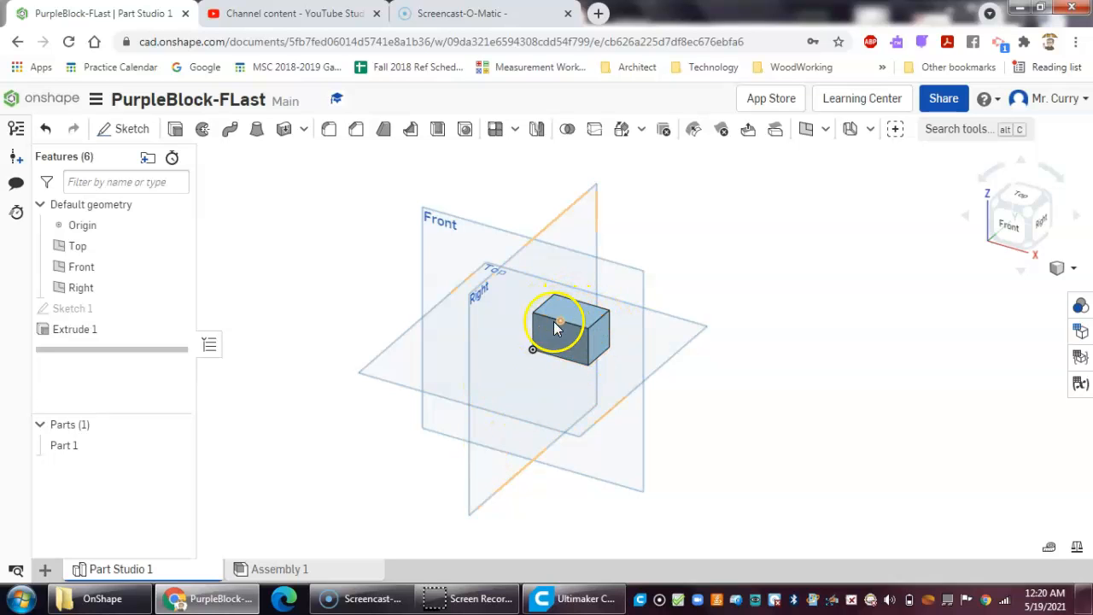
left_click(131, 128)
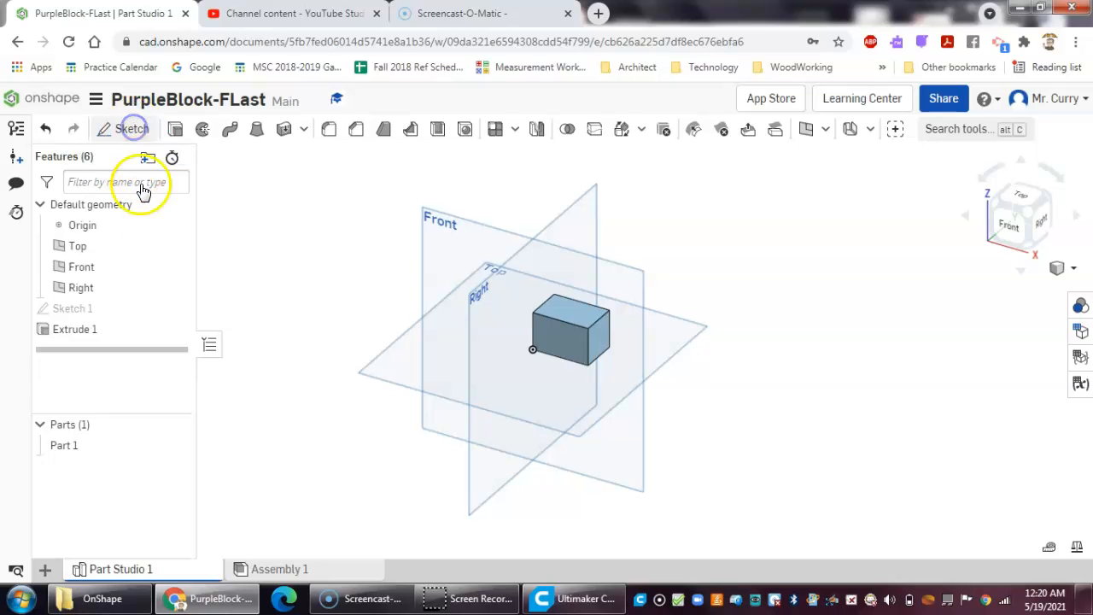
left_click(570, 322)
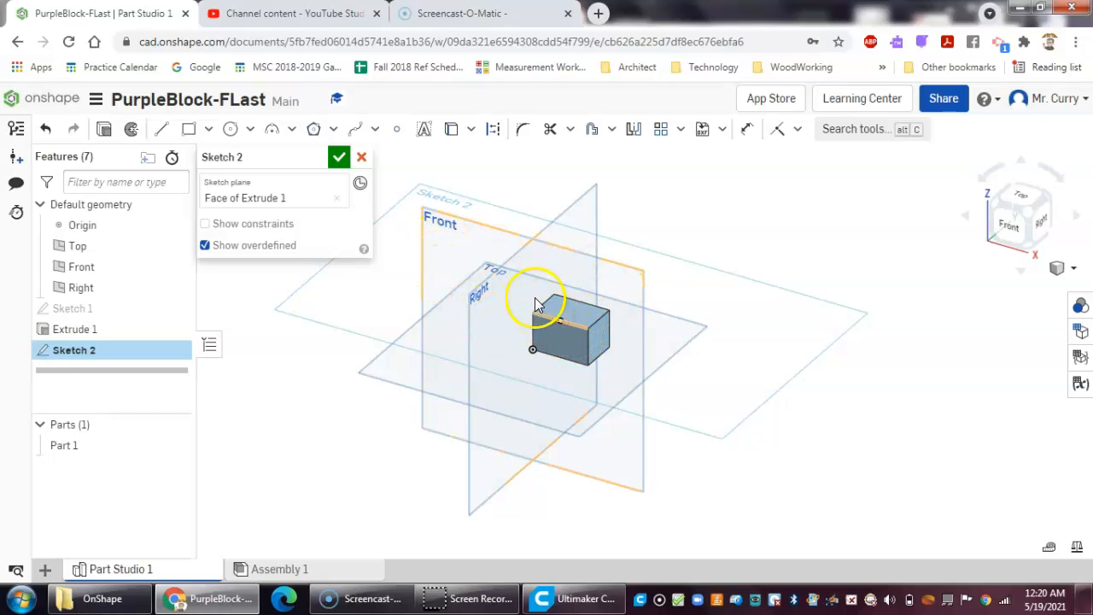
left_click(189, 132)
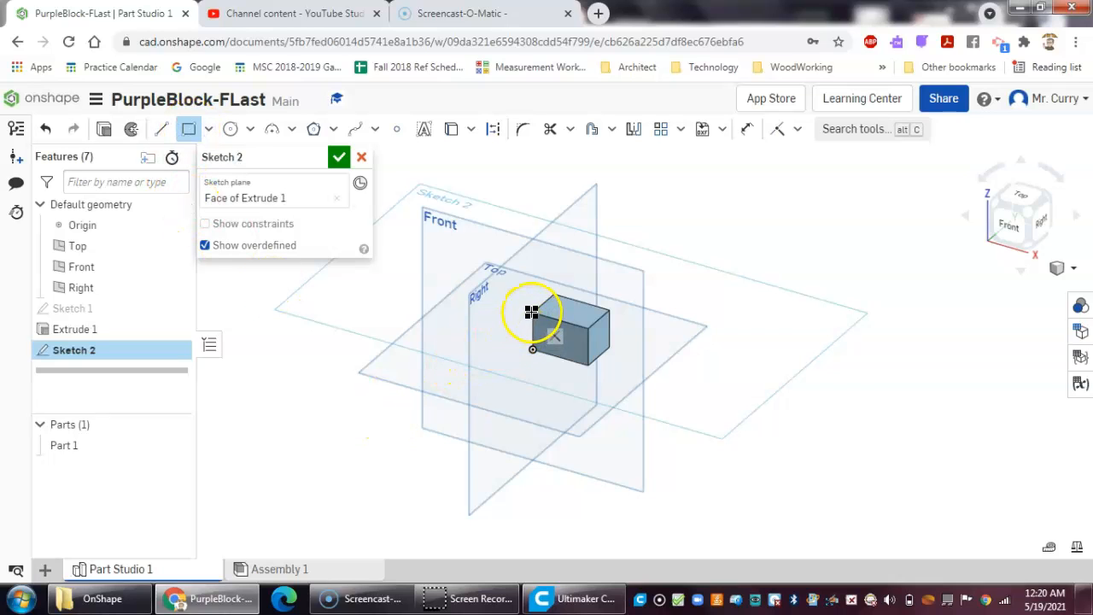
left_click(532, 314)
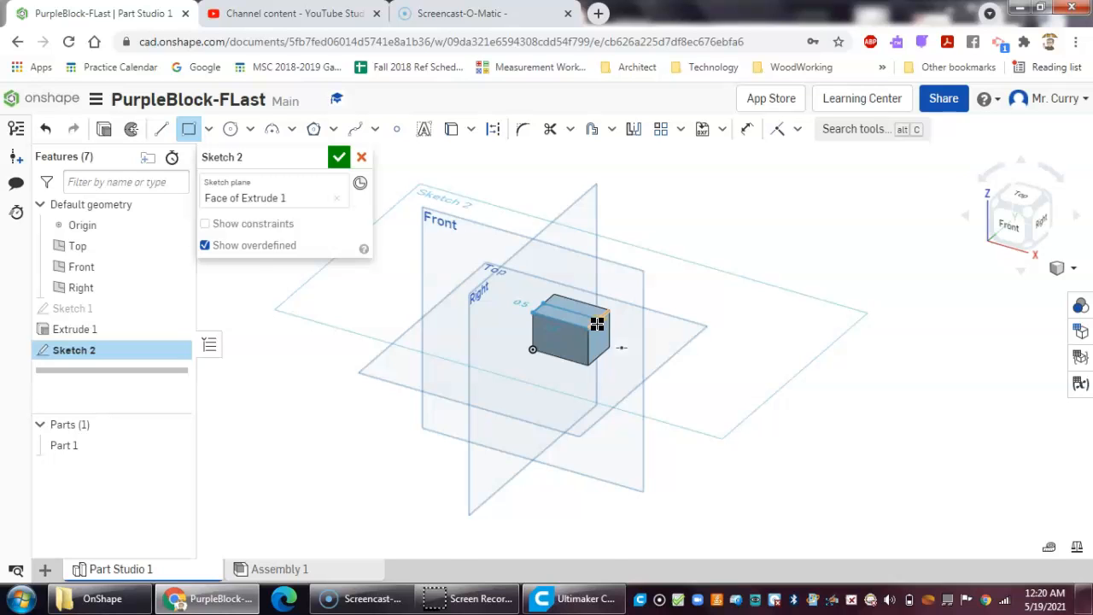
scroll(597, 323, "up", 5)
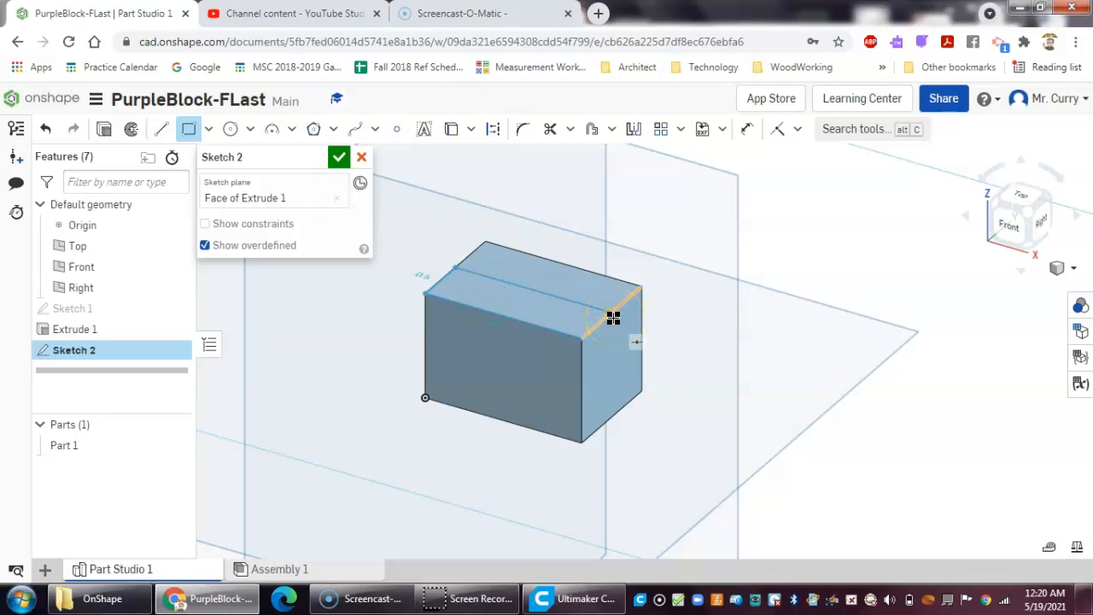
left_click(615, 316)
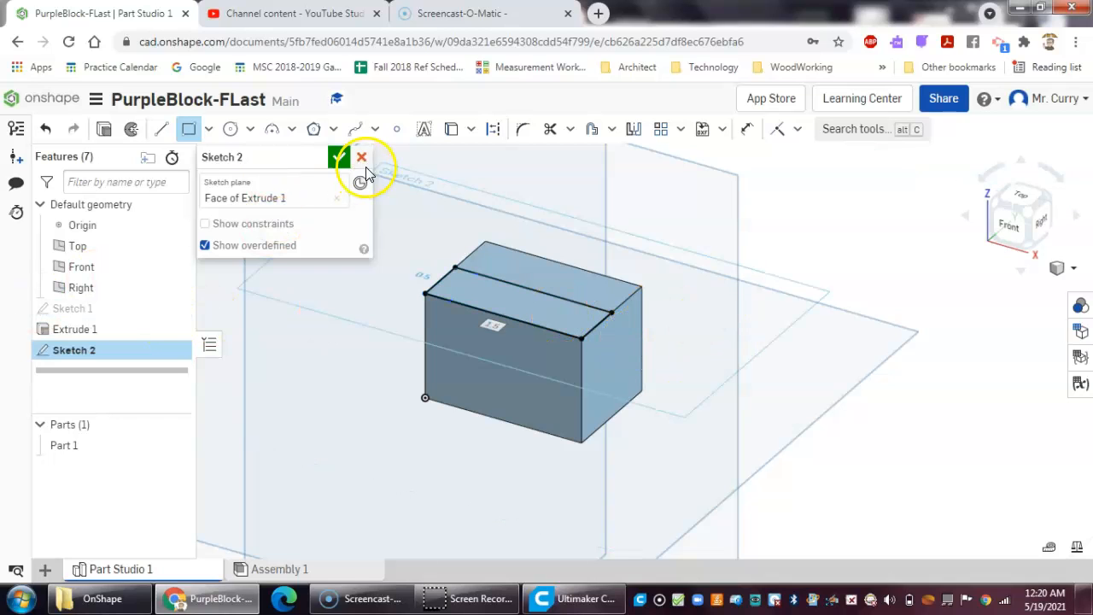
left_click(341, 159)
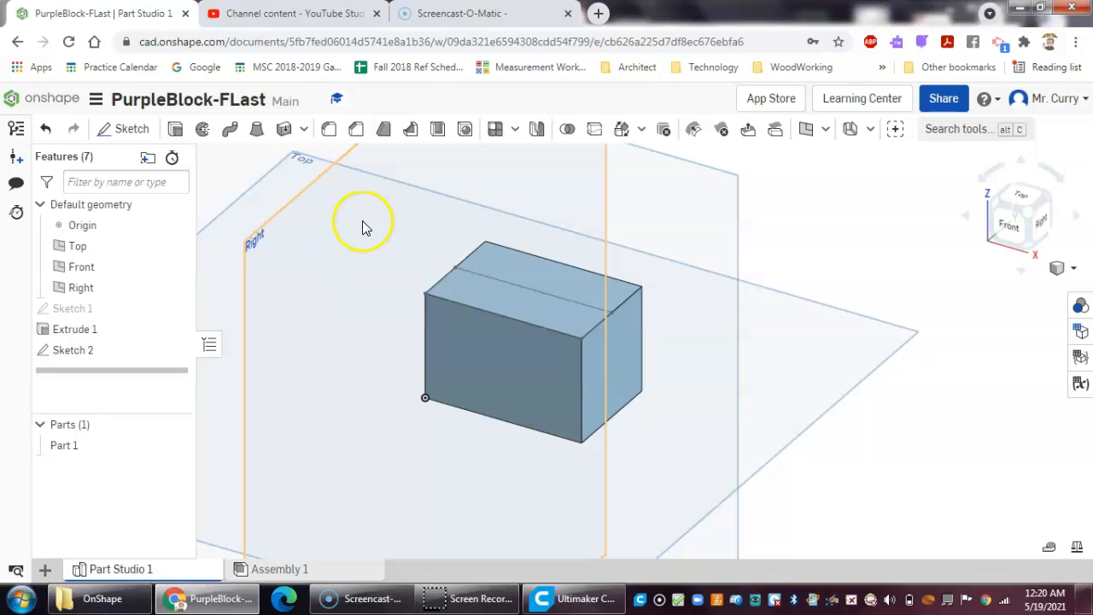
Extrude the top-face rectangle 0.5 in down into the block as a Remove cut, forming a step
left_click(178, 130)
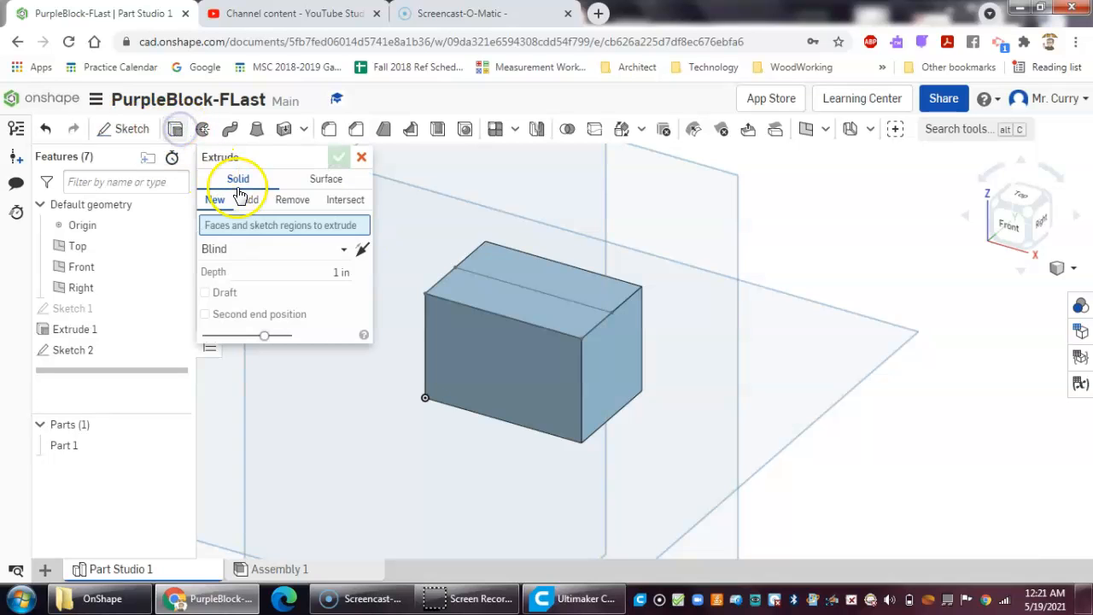
left_click(512, 306)
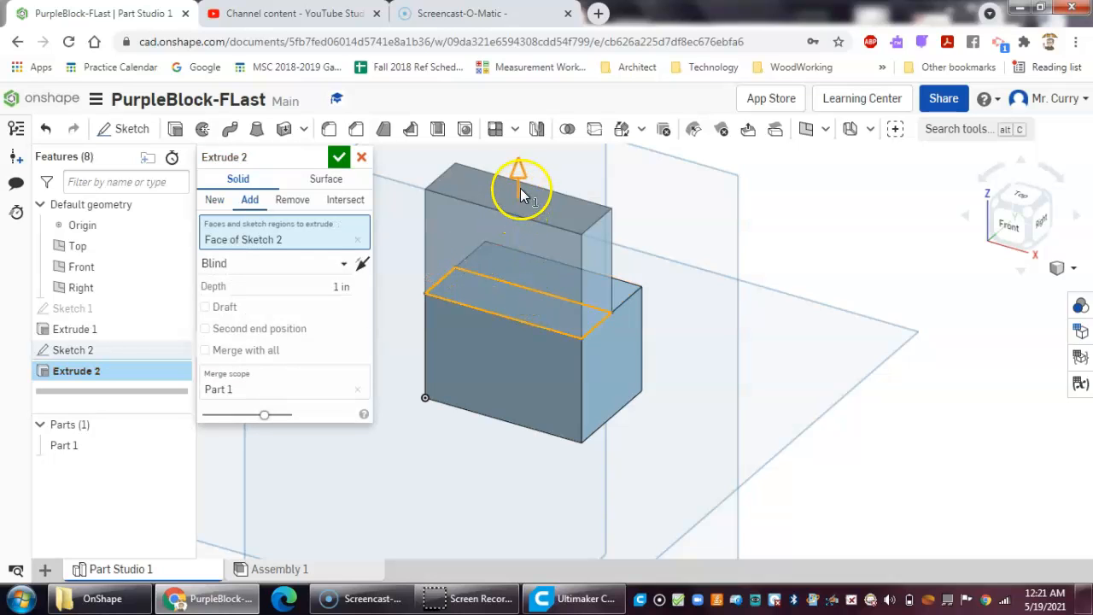
left_click(519, 175)
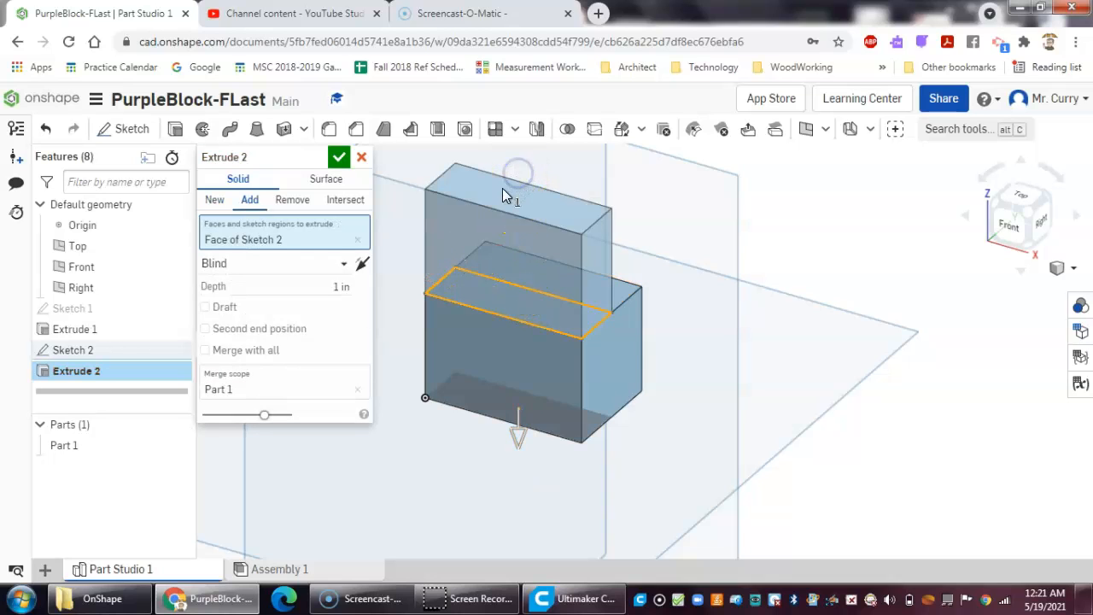
left_click(333, 285)
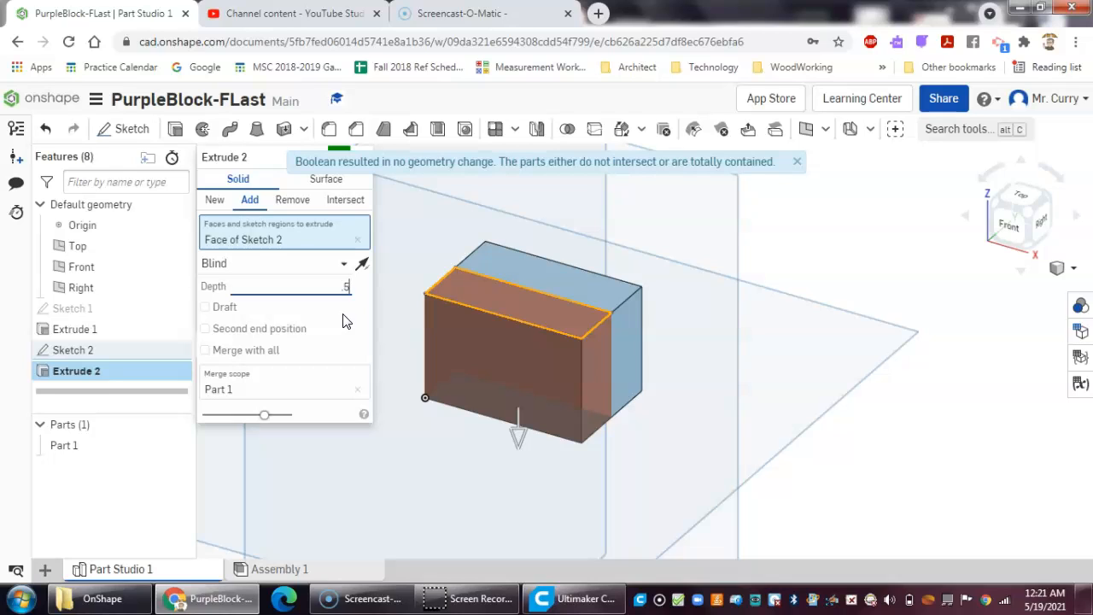
left_click(295, 201)
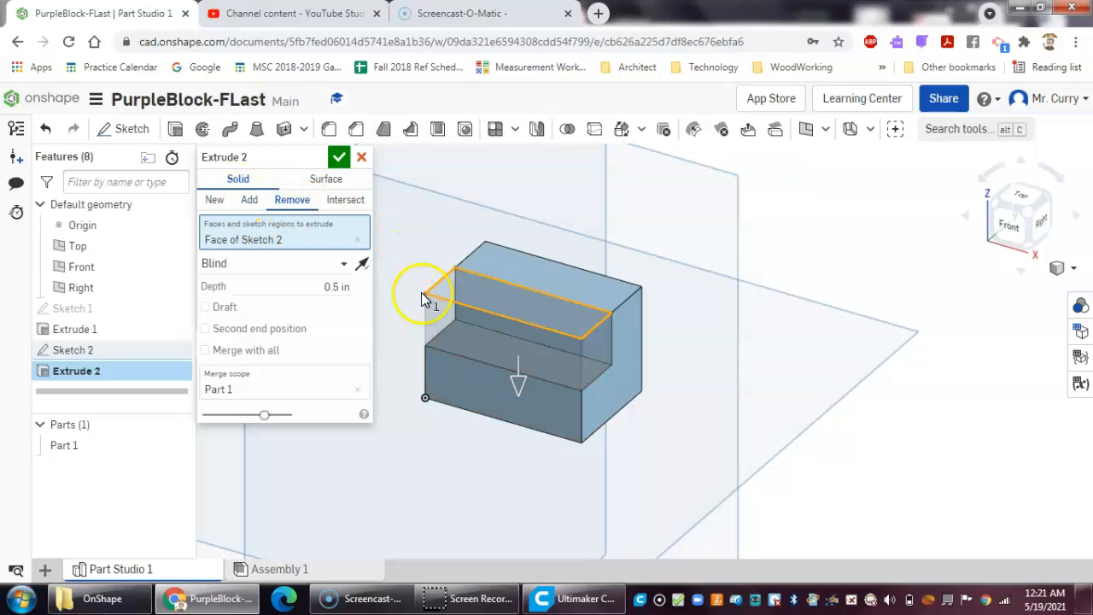
left_click(338, 159)
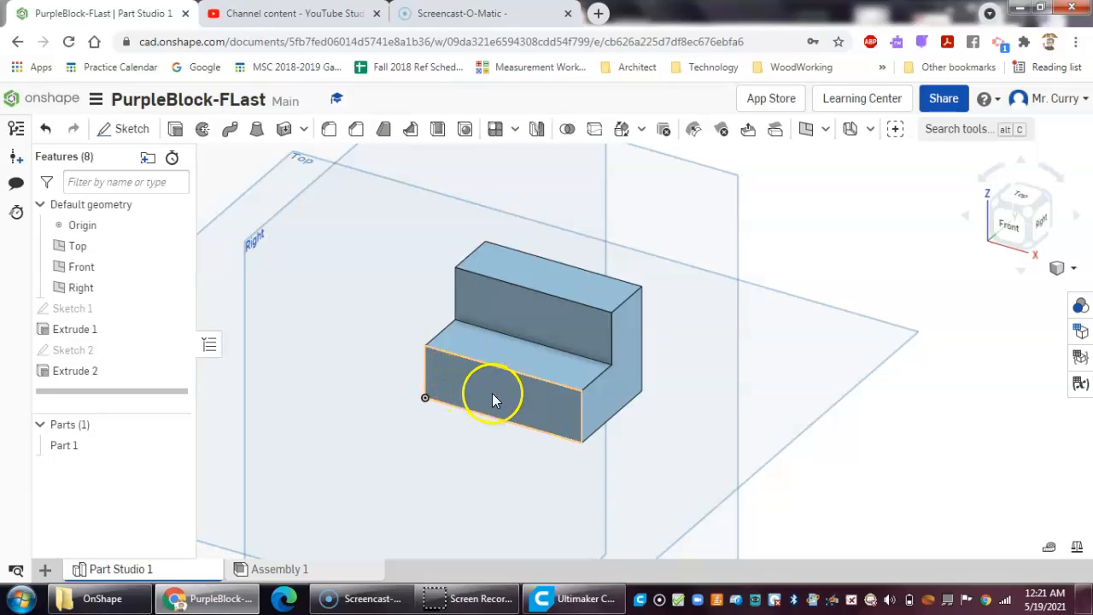
Sketch a rectangle about 0.89 by 0.5 in on the lower front face, from the origin up to the face's upper edge
left_click(135, 132)
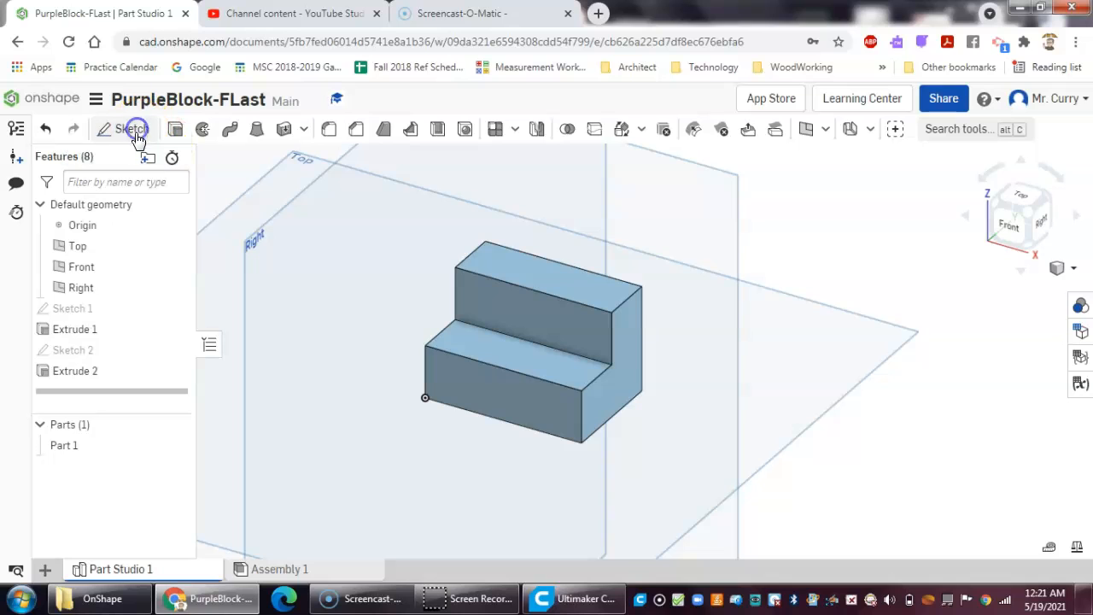
left_click(491, 390)
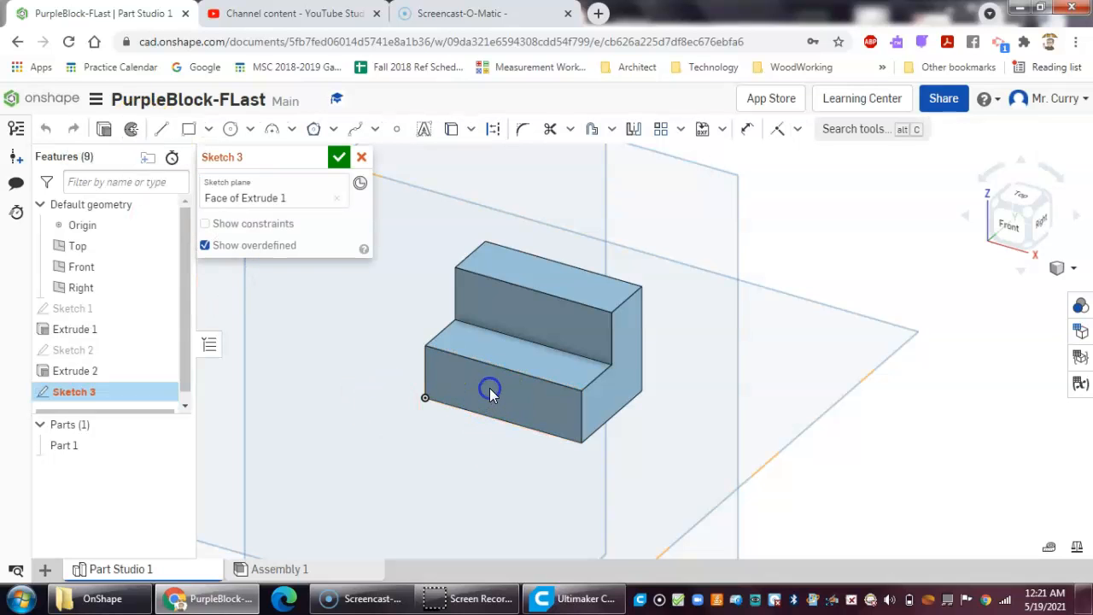
left_click(188, 128)
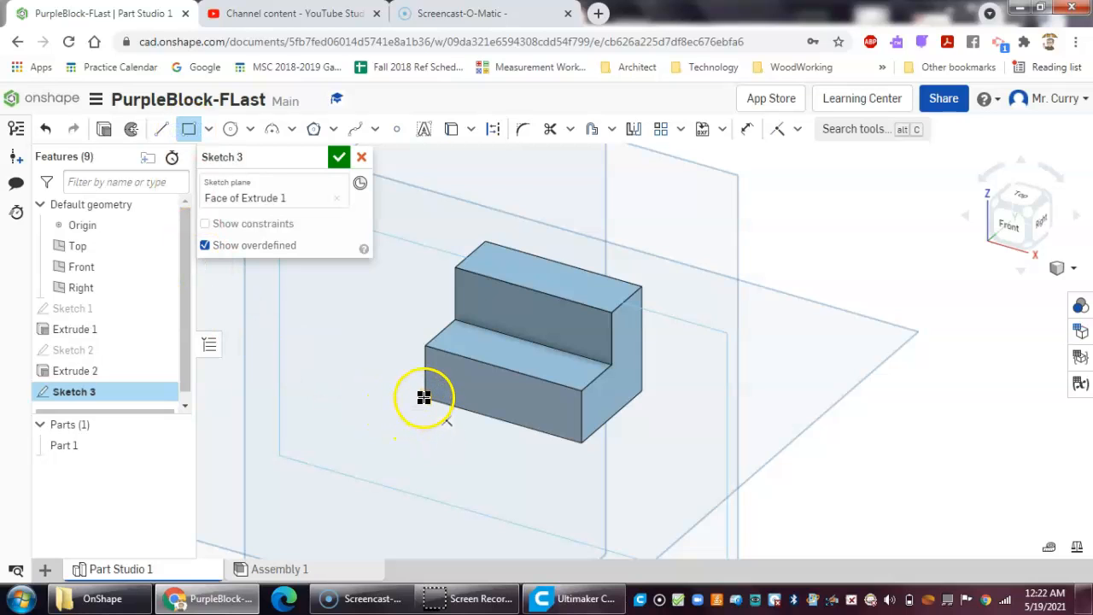
left_click(425, 398)
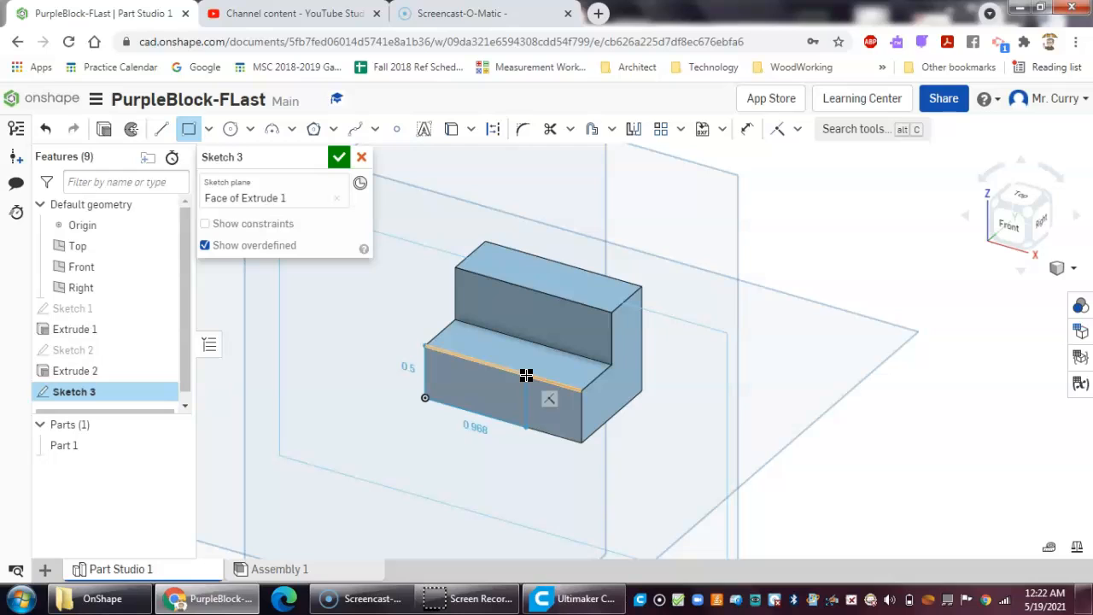
left_click(518, 376)
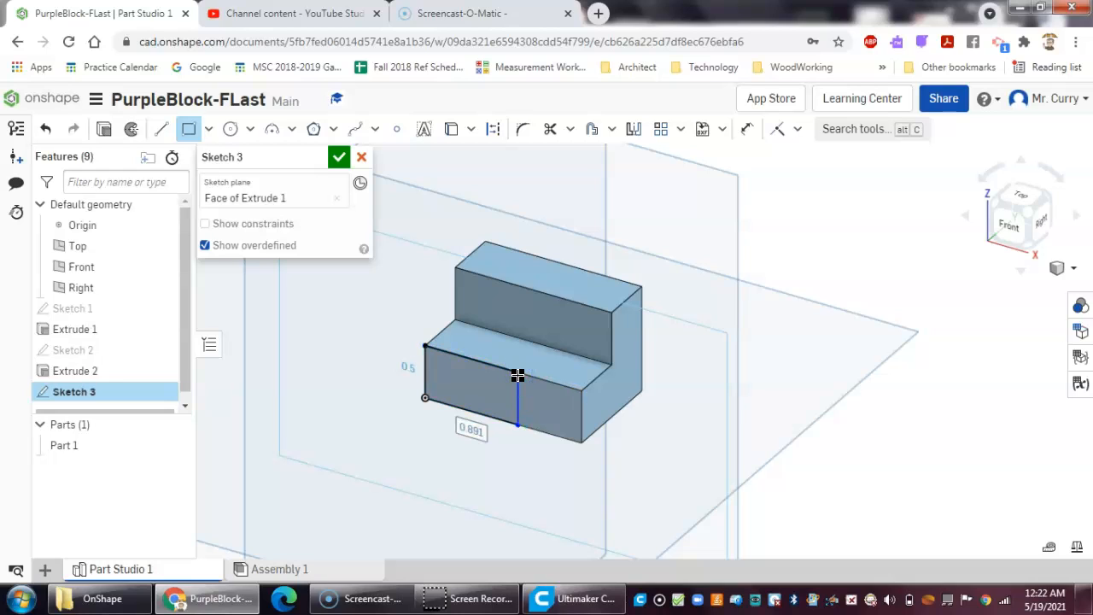
Set the lower front face rectangle's width to 1 in and finish the sketch
type("1")
key("Tab")
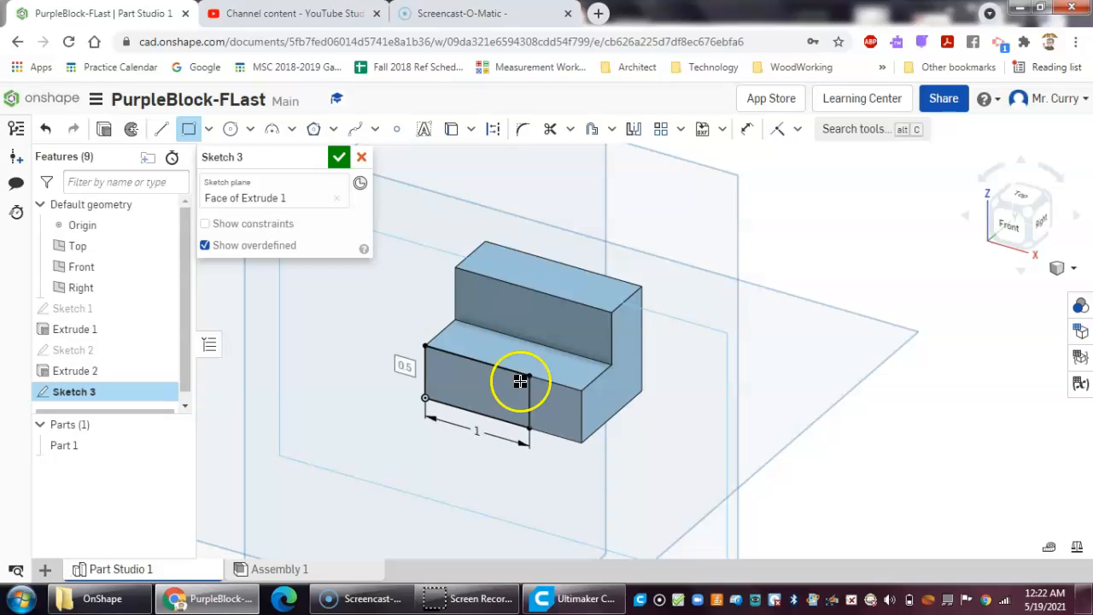
left_click(340, 158)
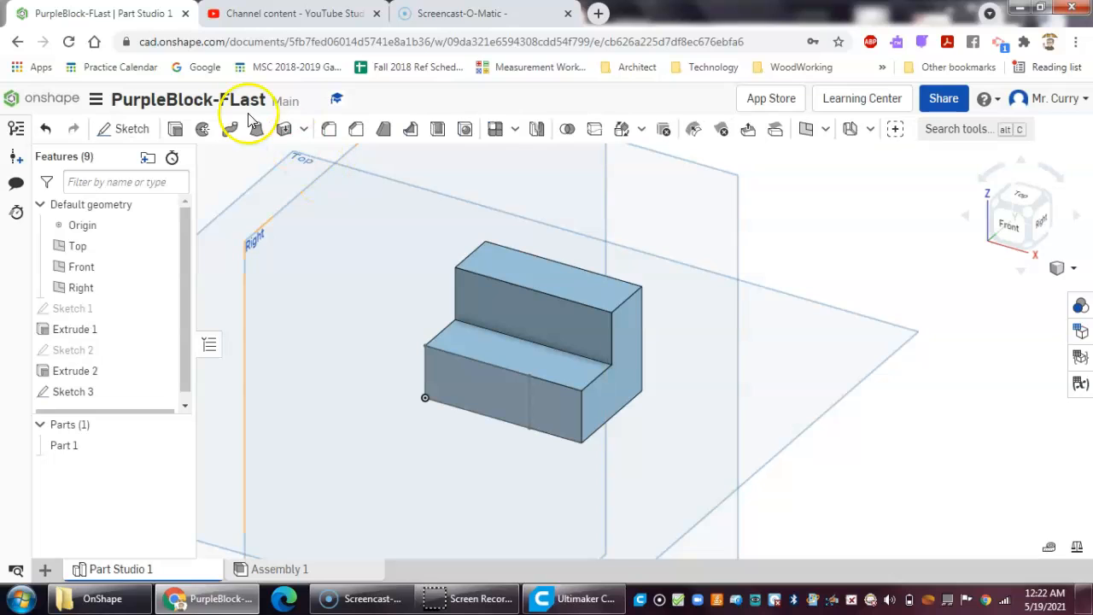
Extrude the lower front rectangle as a Blind Remove cut 1 in deep into the block
left_click(175, 128)
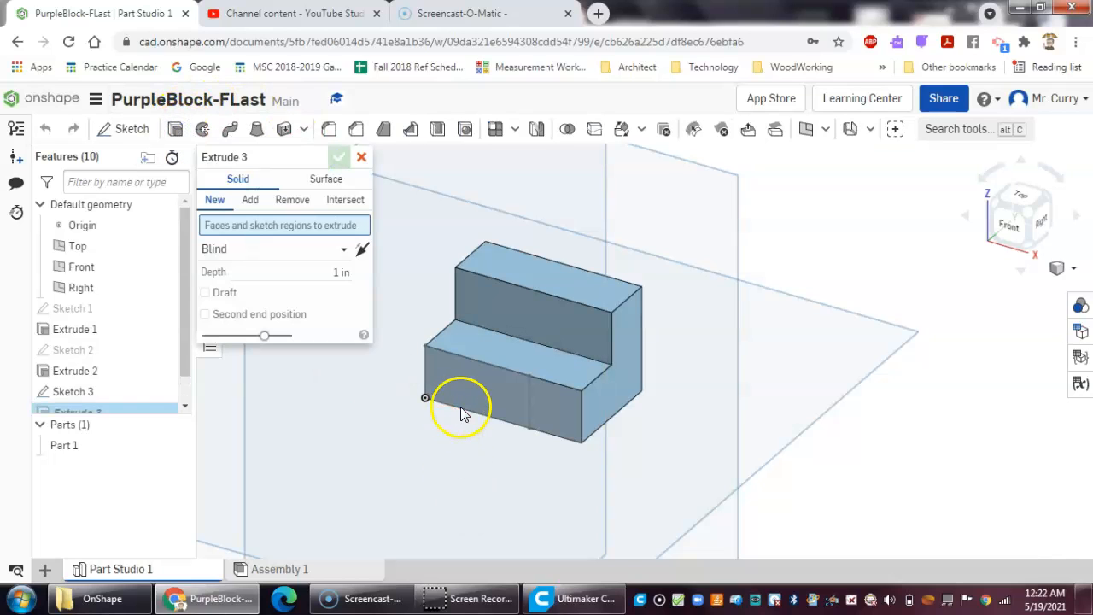
left_click(499, 390)
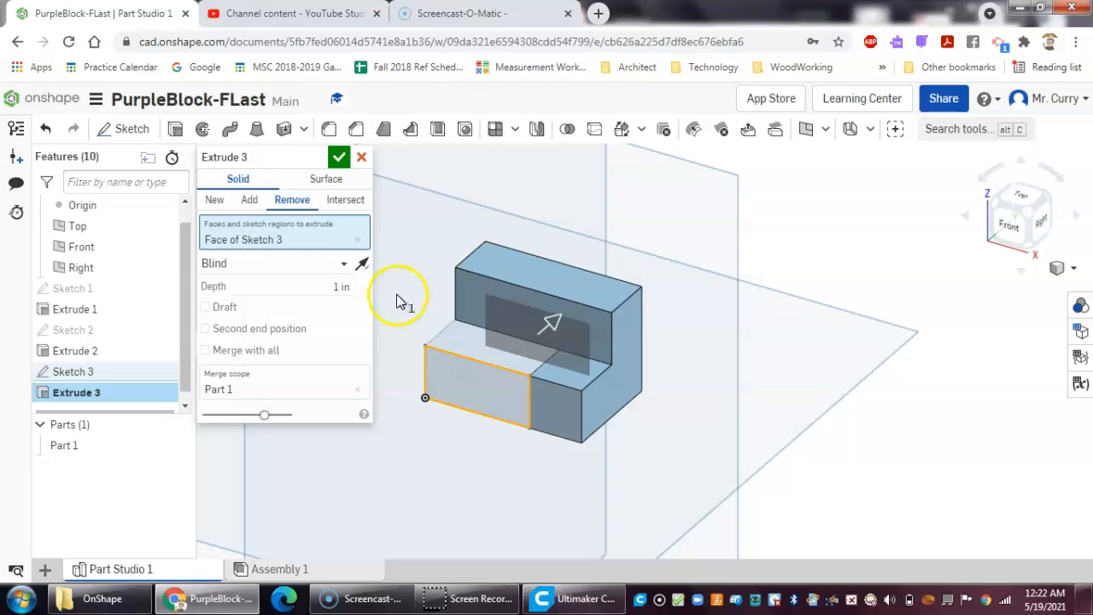
left_click(339, 161)
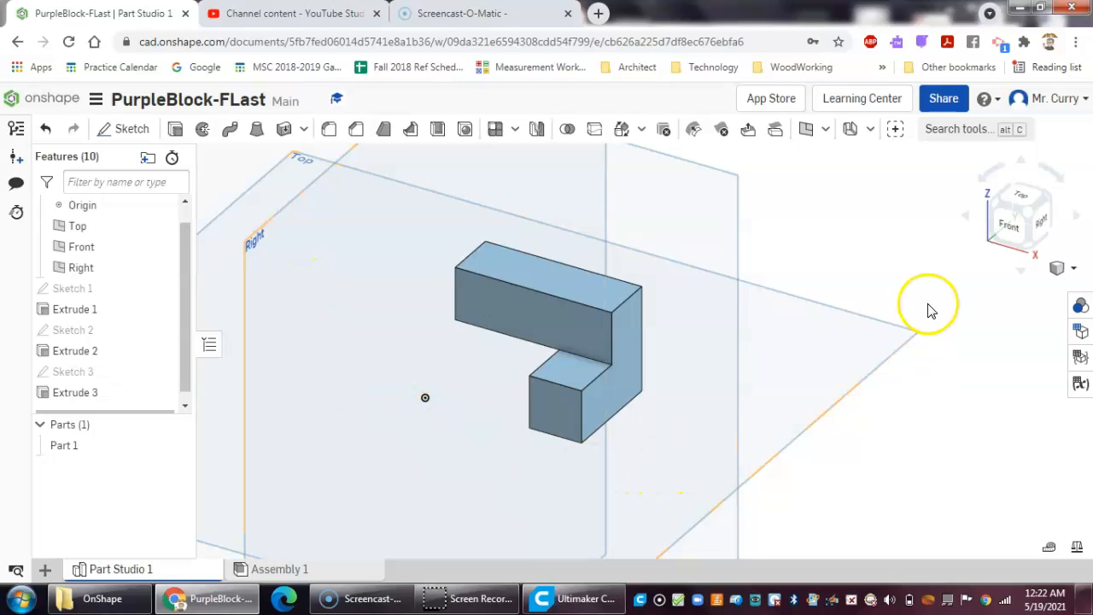
Examine the cut block from the front, left, top and right views and in isometric view
left_click(1005, 234)
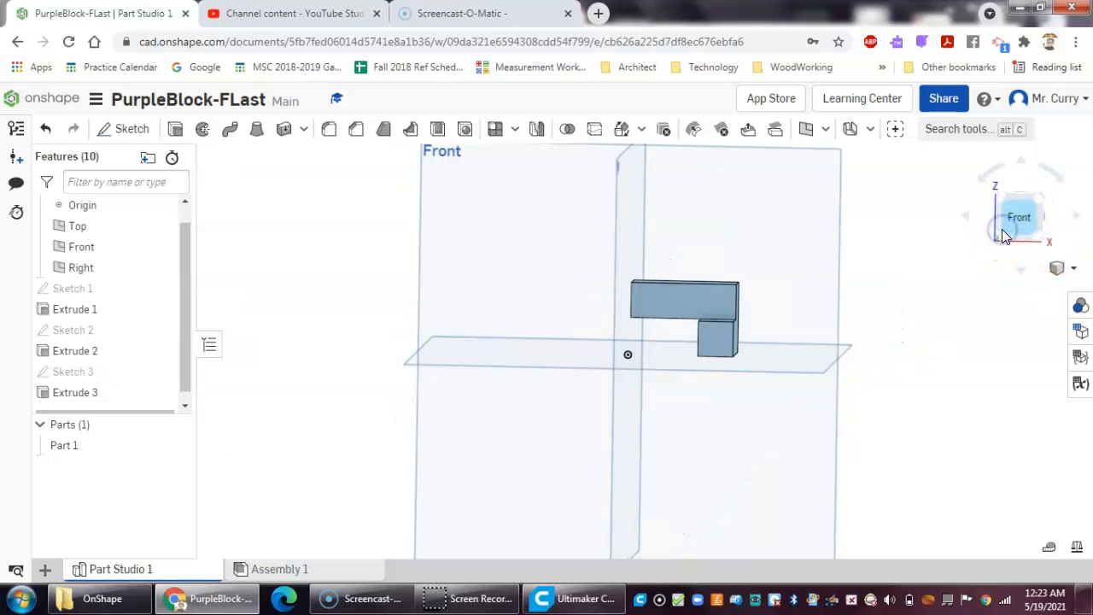
left_click(1003, 205)
left_click(1010, 229)
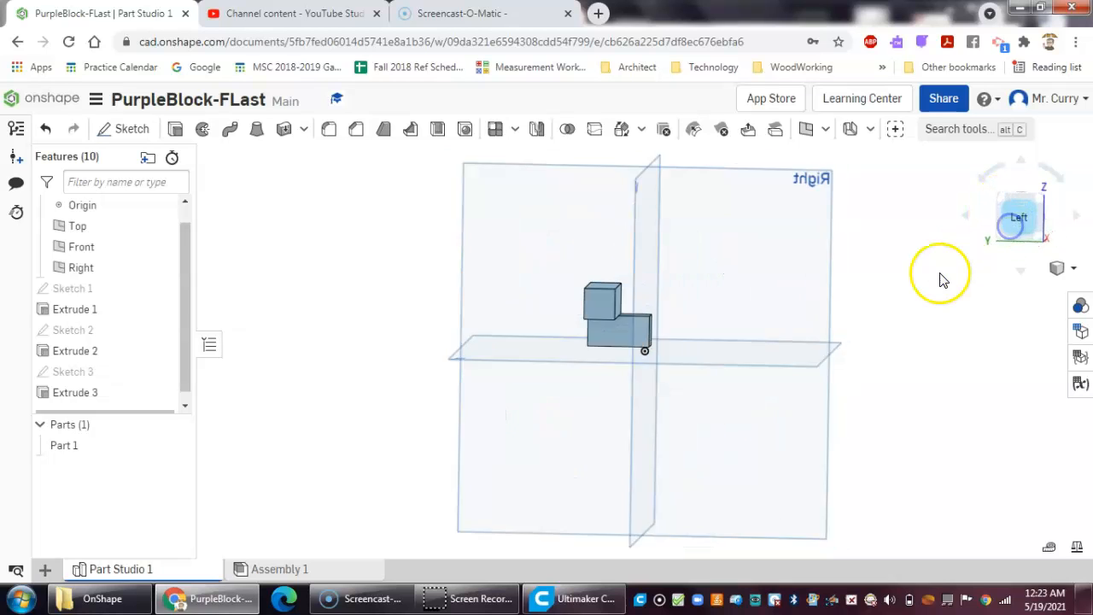
left_click(1033, 210)
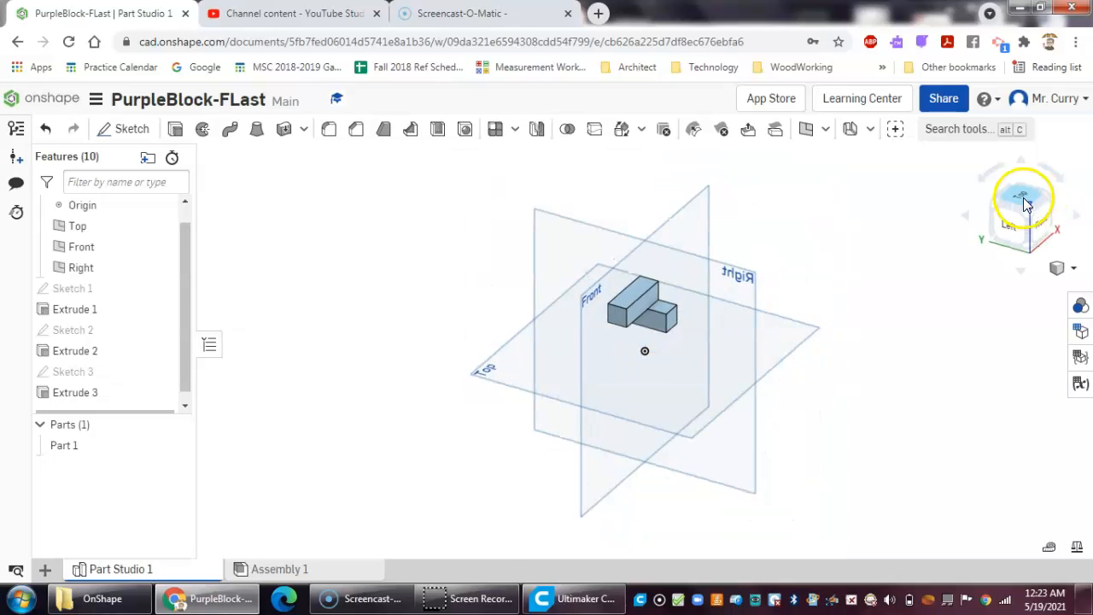
left_click(1023, 202)
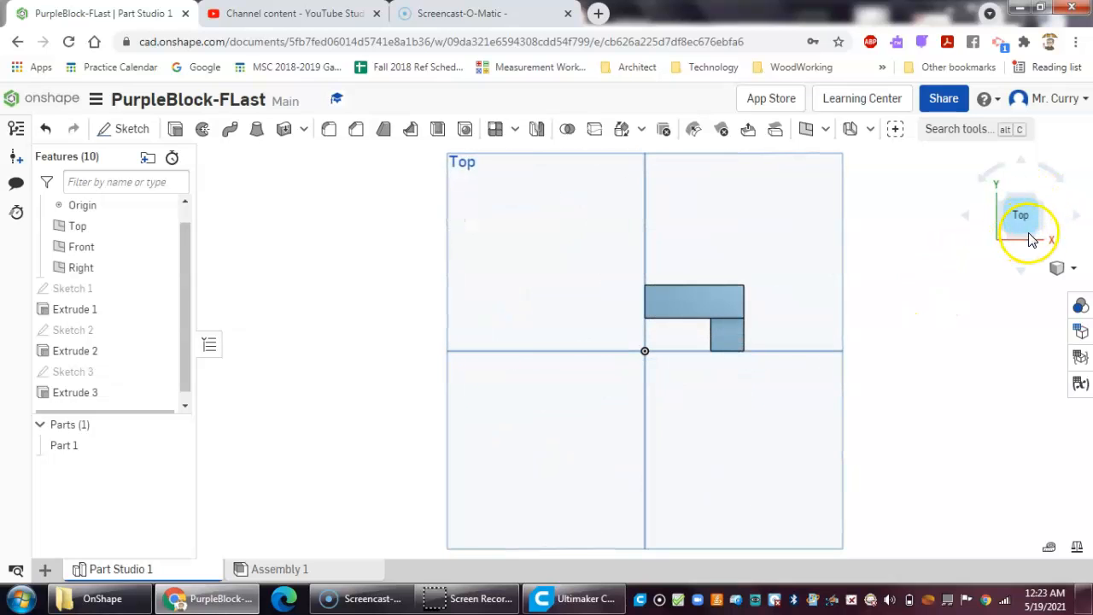
left_click(1045, 234)
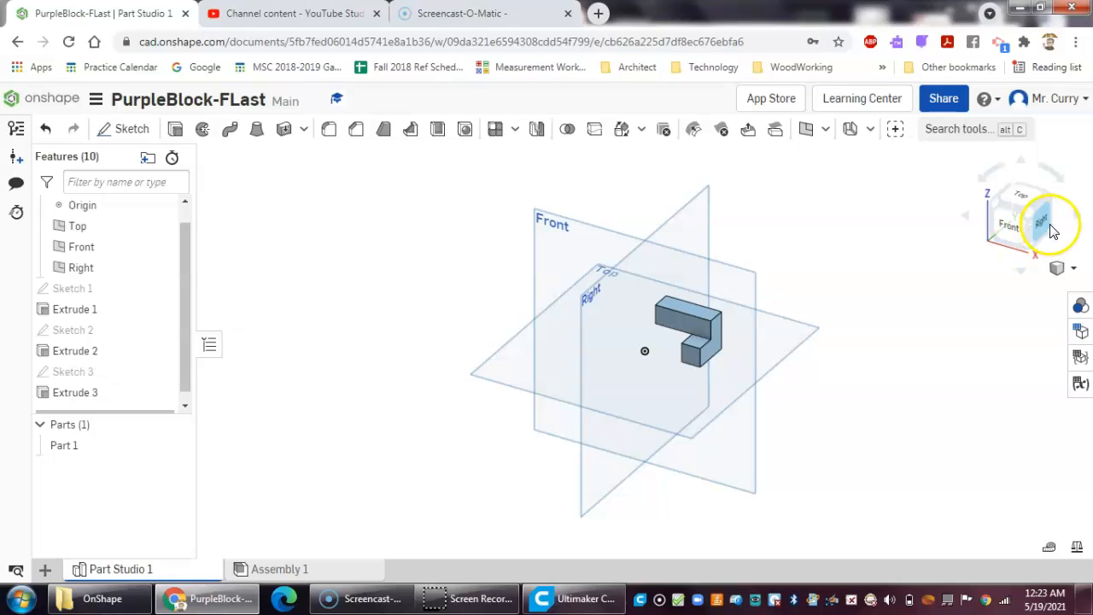
left_click(1039, 224)
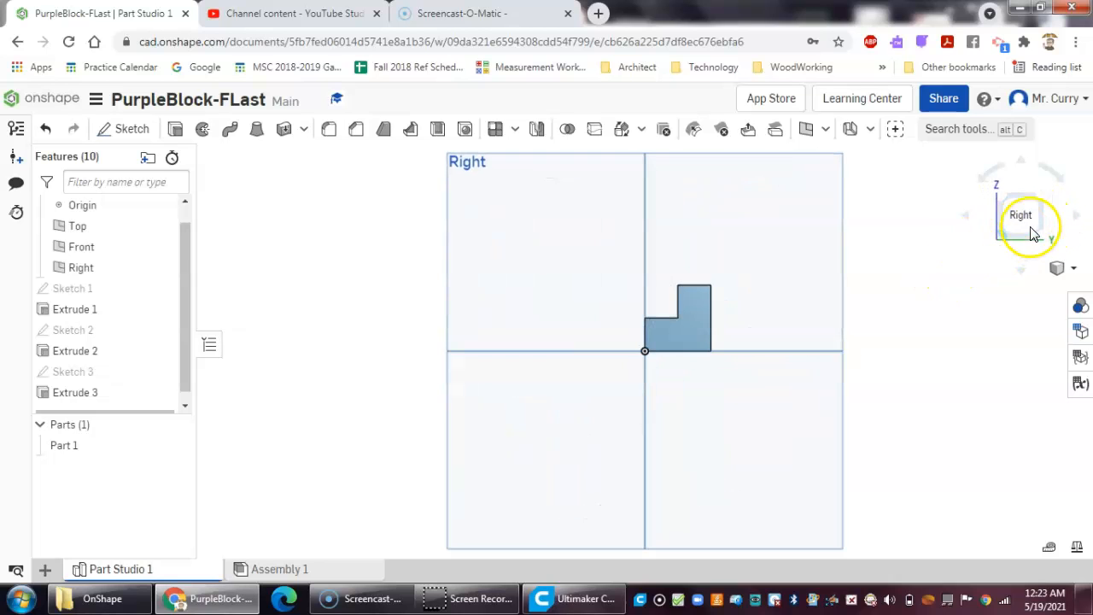
left_click(1008, 208)
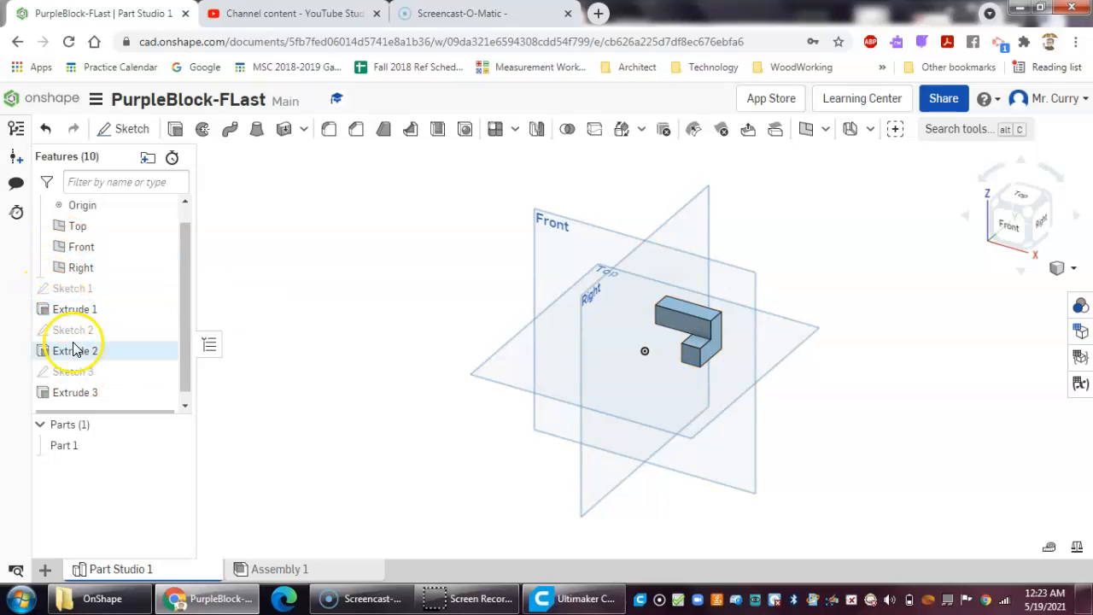
Edit the lower front Remove cut to end Up to next instead of at a blind depth
right_click(73, 398)
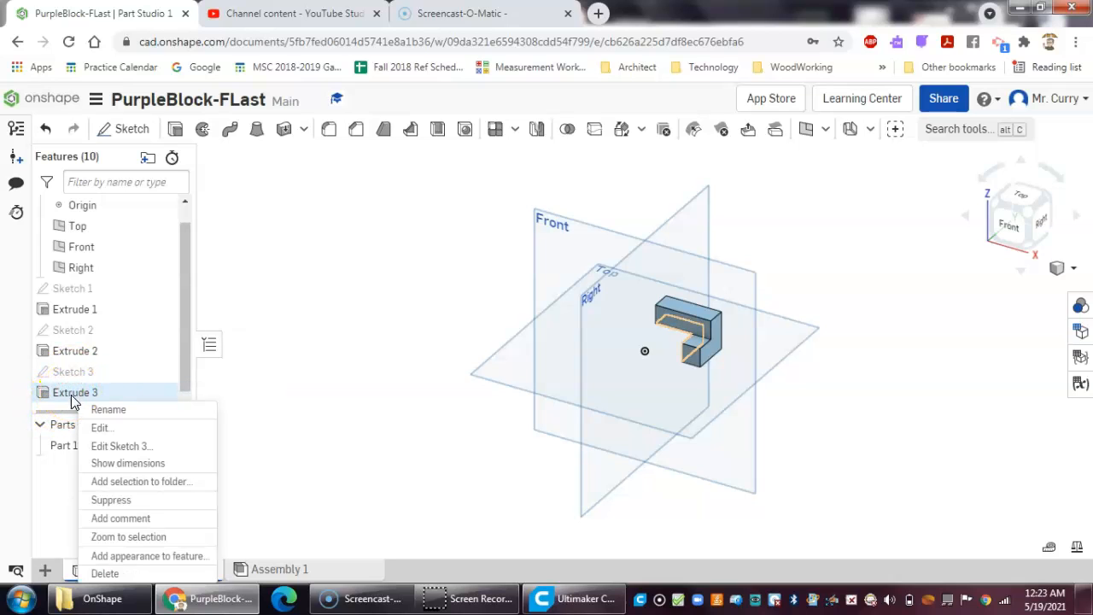
left_click(102, 431)
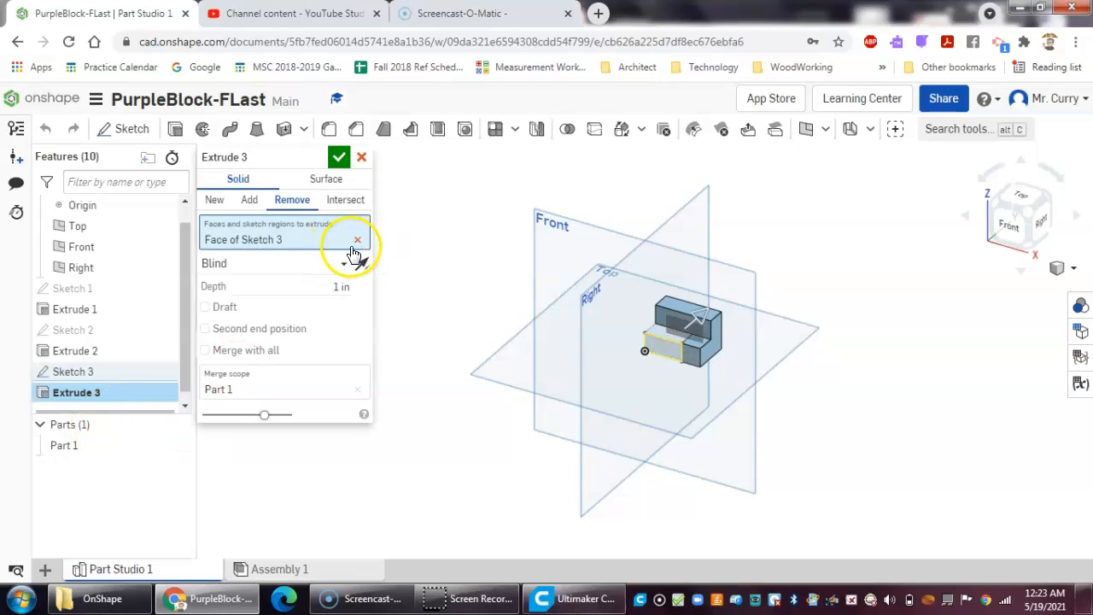
left_click(345, 268)
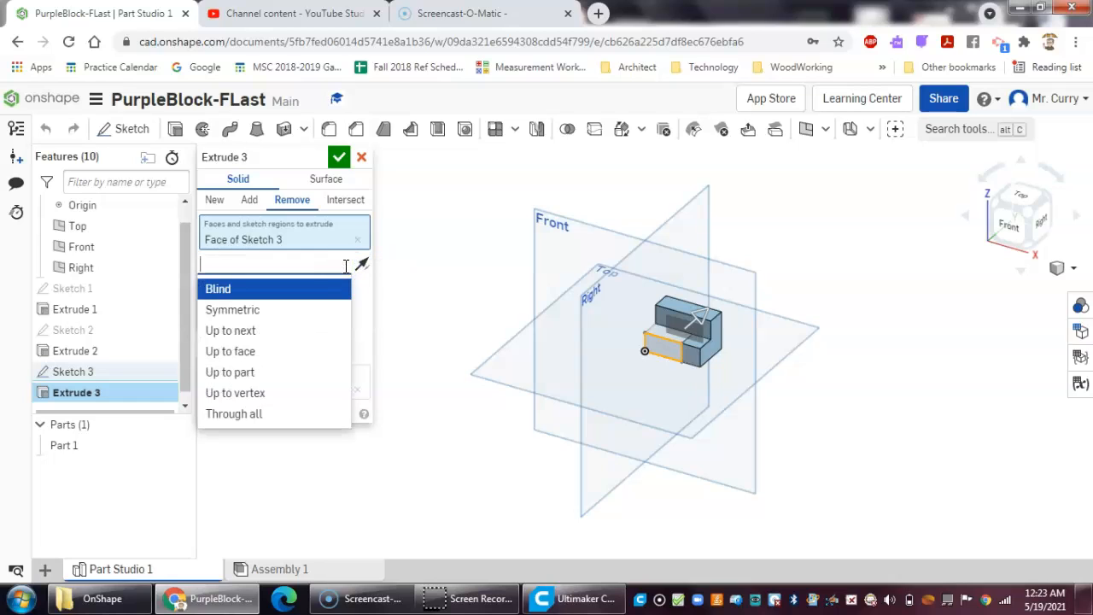
left_click(254, 333)
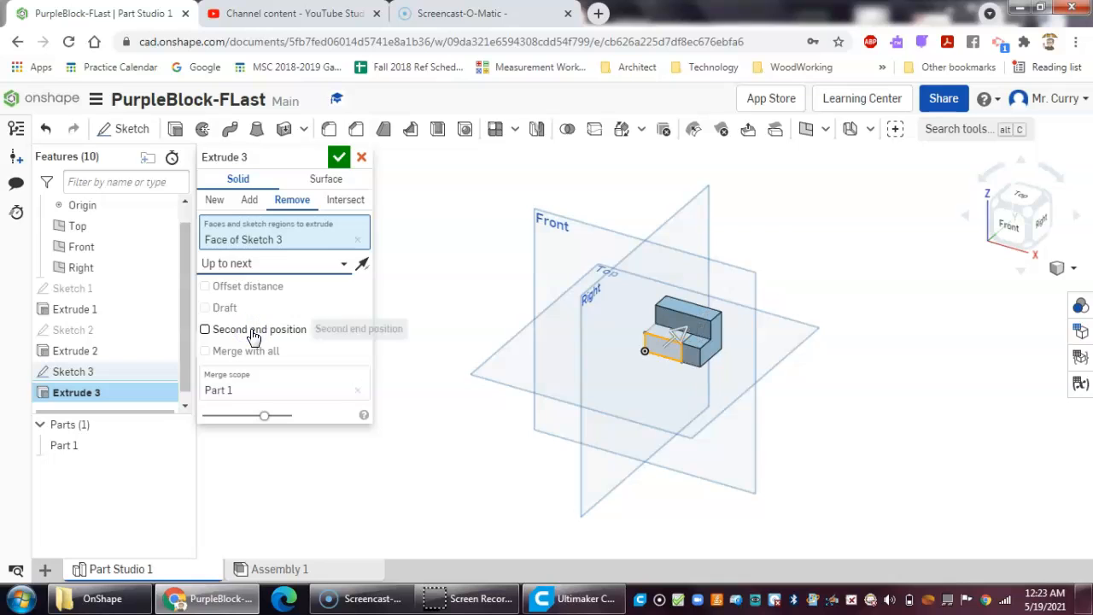
right_click_drag(629, 415, 713, 393)
scroll(713, 393, "up", 4)
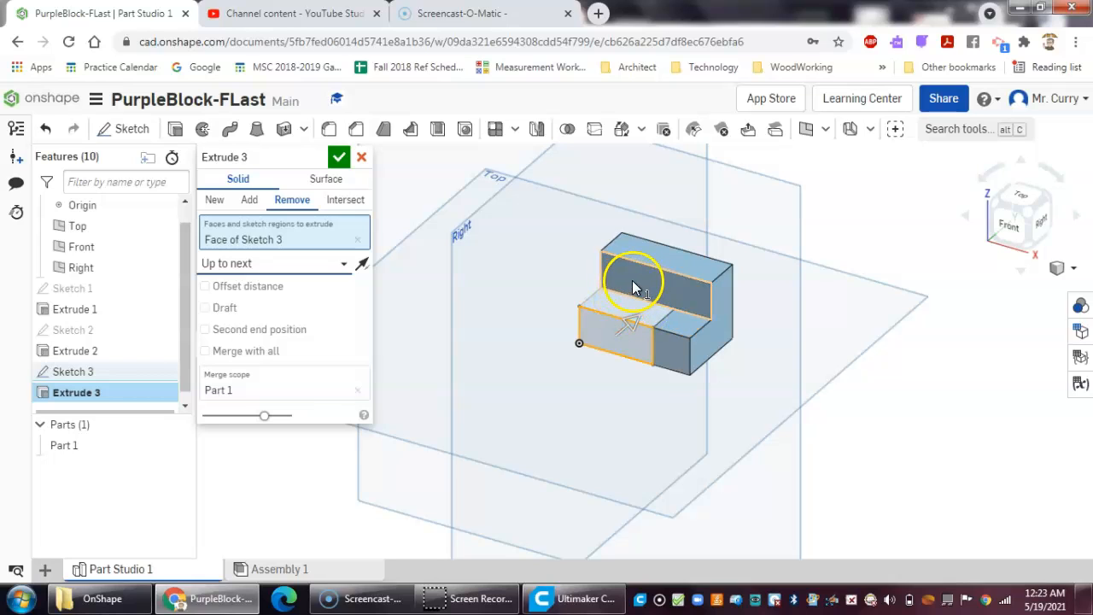
left_click(339, 158)
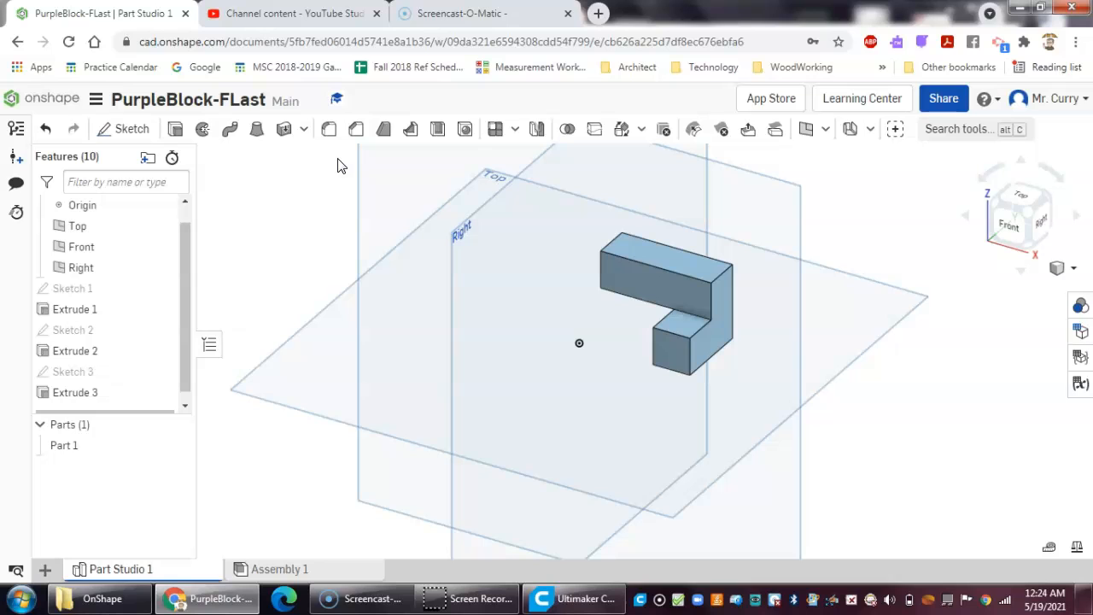
Edit the lower front Remove cut to end Up to face, using the raised rear section's vertical front face
right_click(76, 396)
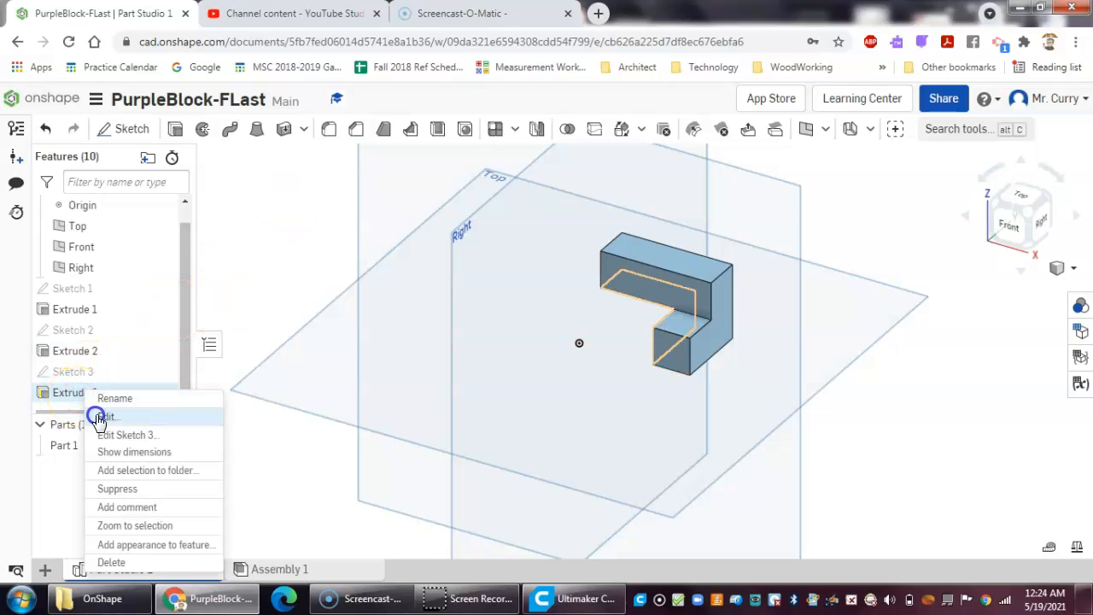
left_click(100, 417)
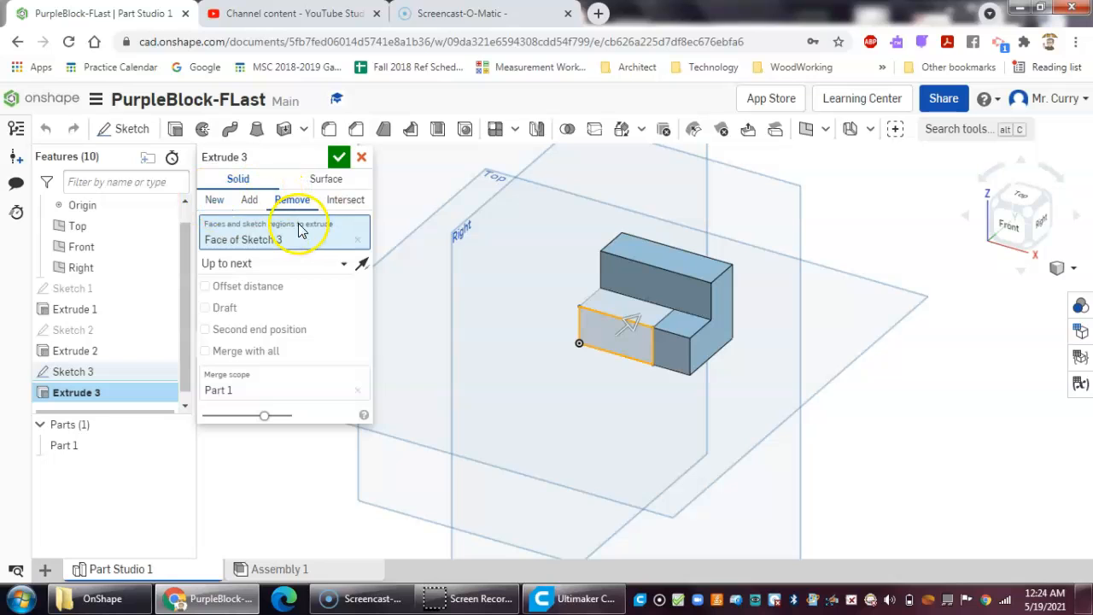
left_click(344, 269)
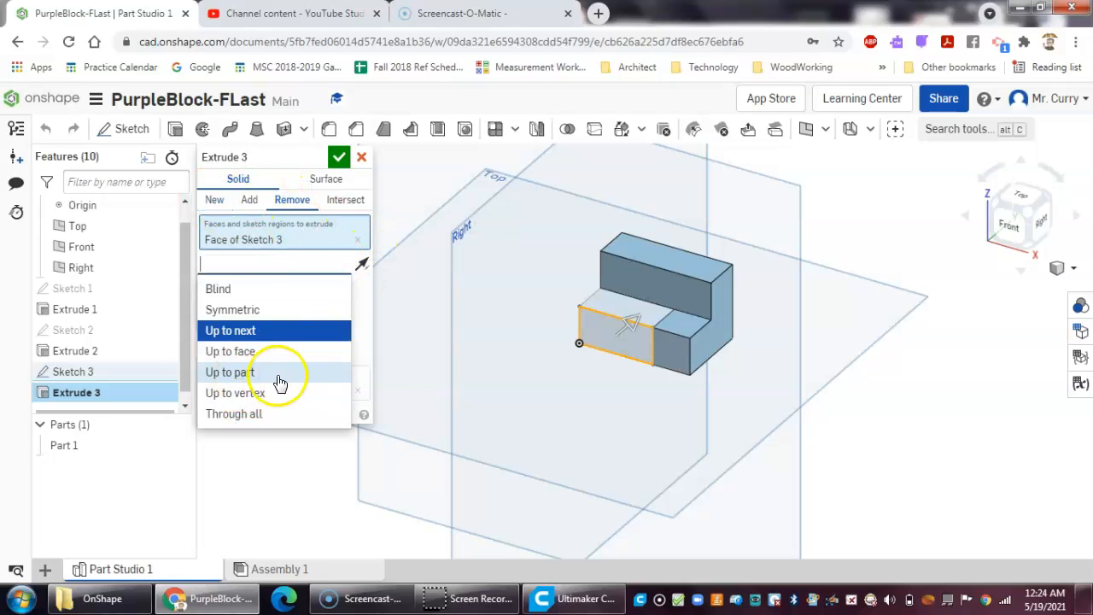
left_click(246, 357)
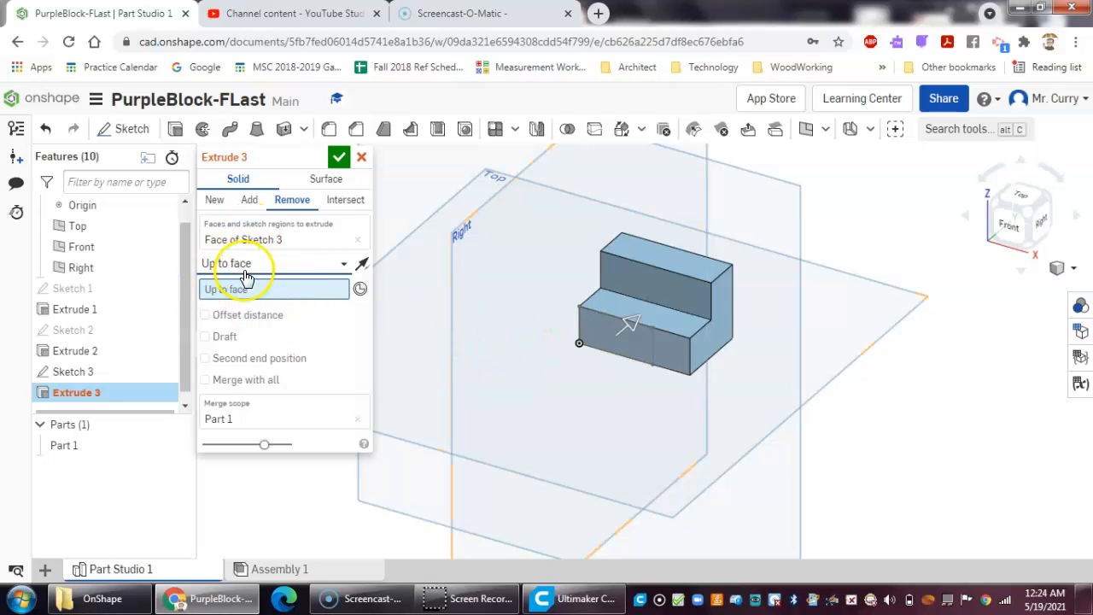
left_click(644, 284)
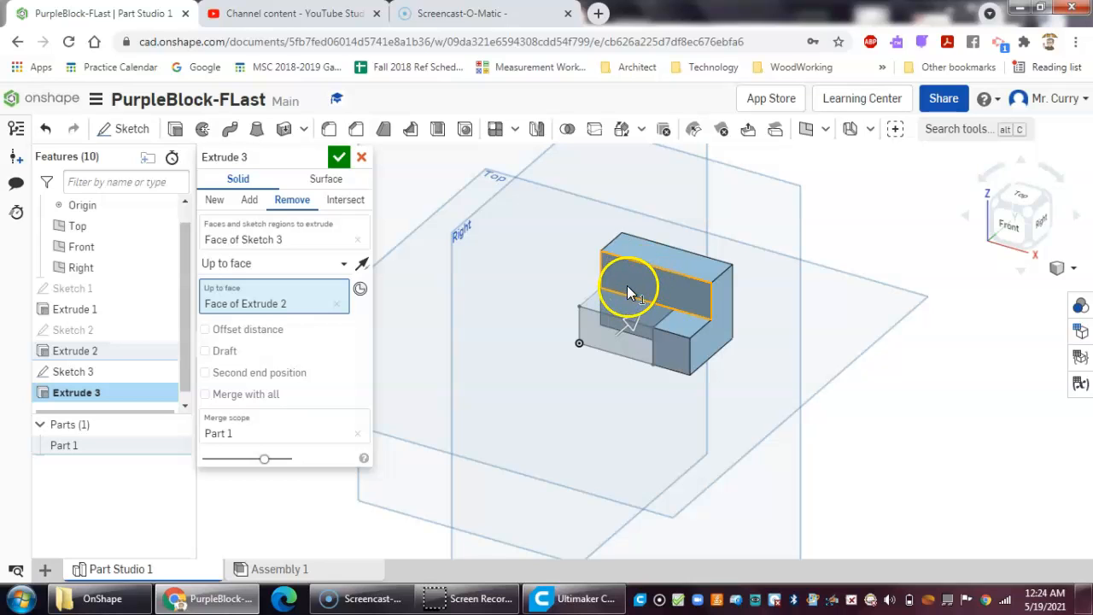
left_click(339, 158)
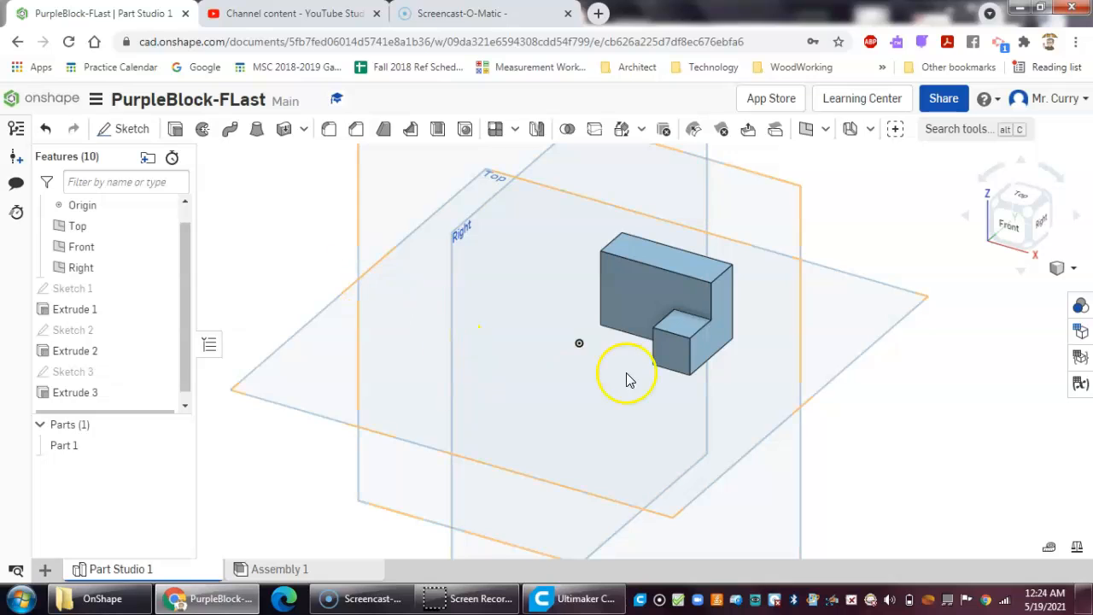
left_click(540, 416)
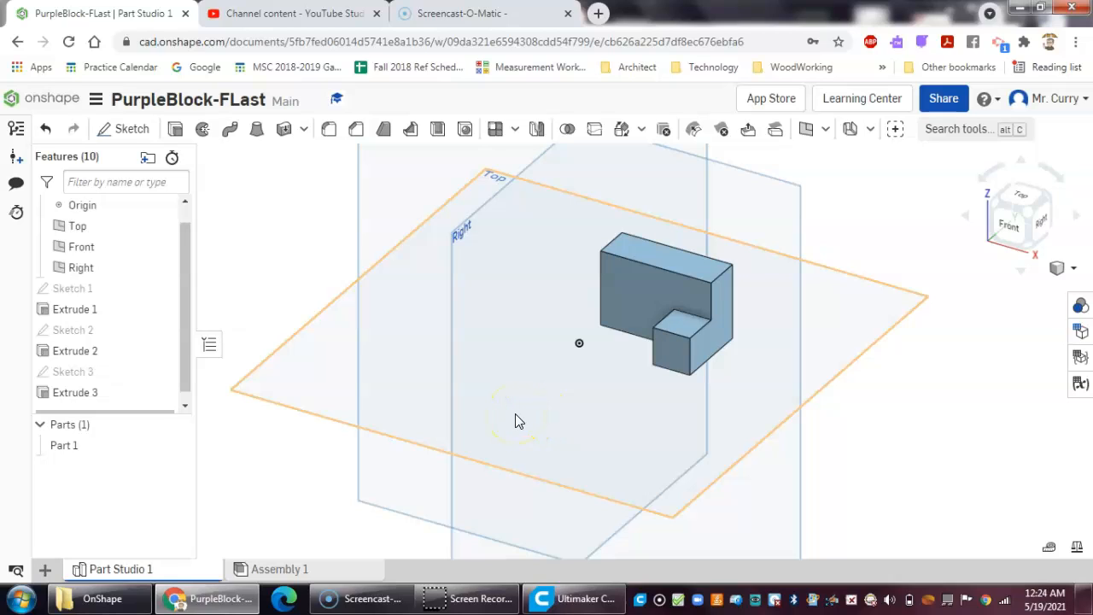
left_click(598, 349)
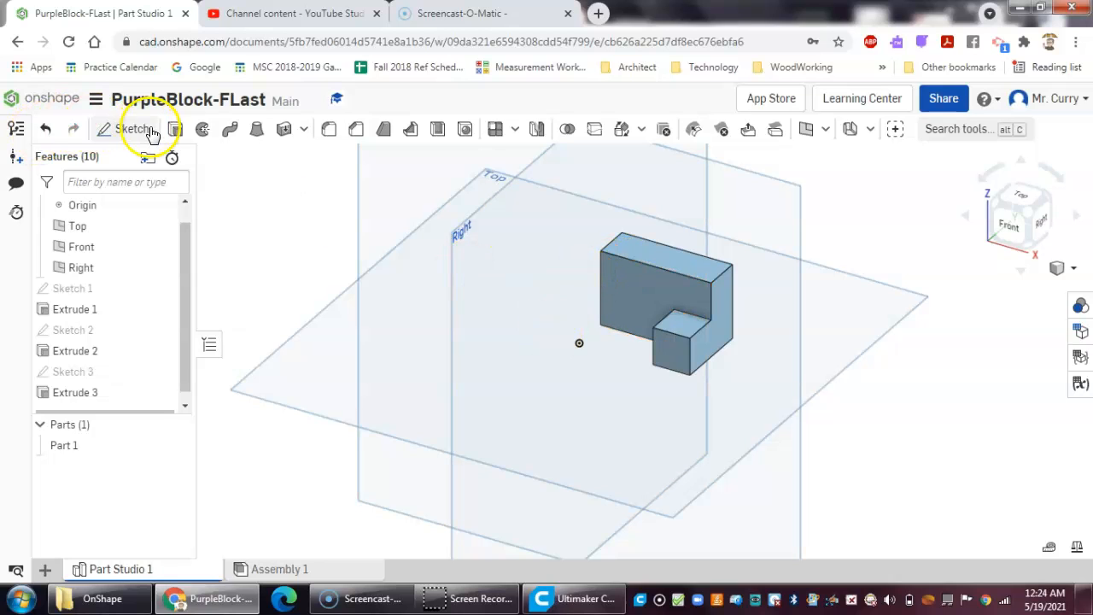
Sketch a 0.5 by 0.5 in square on the rear section's front face, starting from its upper corner farthest from the remaining front cube
left_click(113, 135)
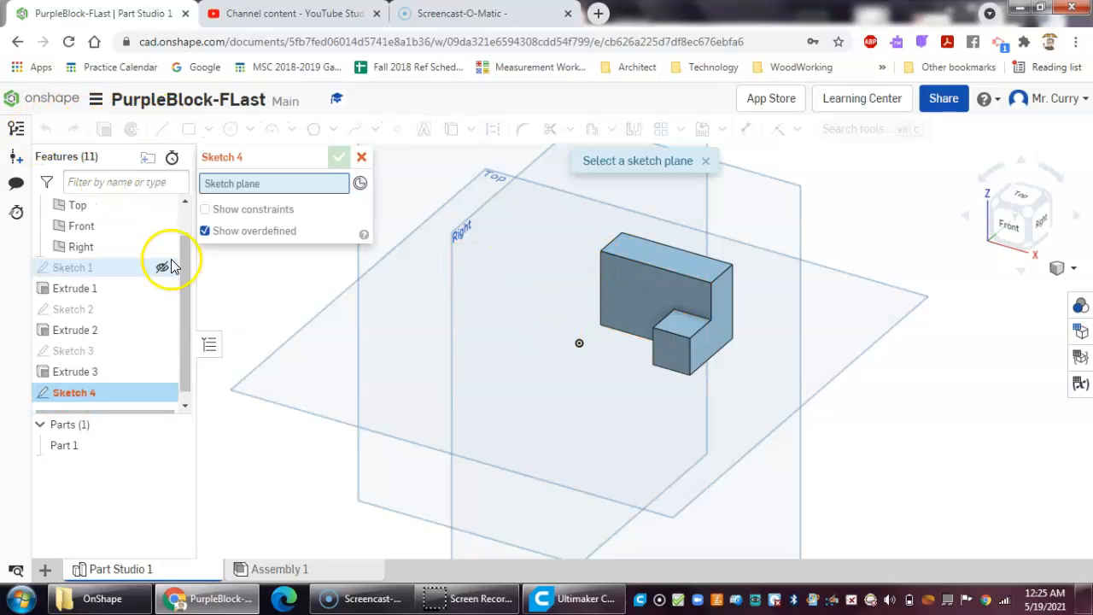
left_click(645, 263)
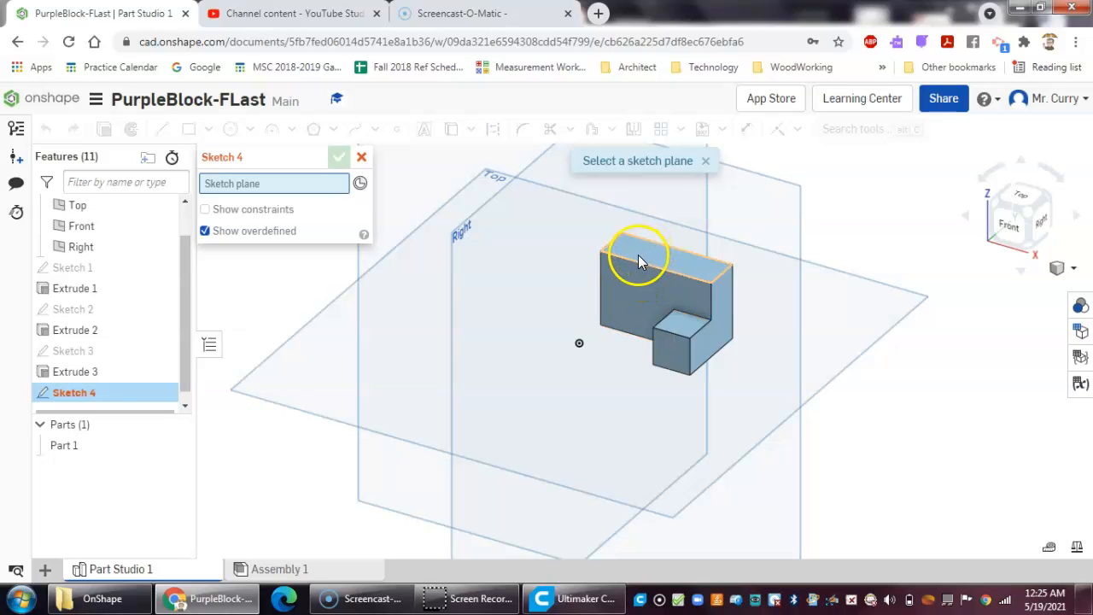
left_click(644, 288)
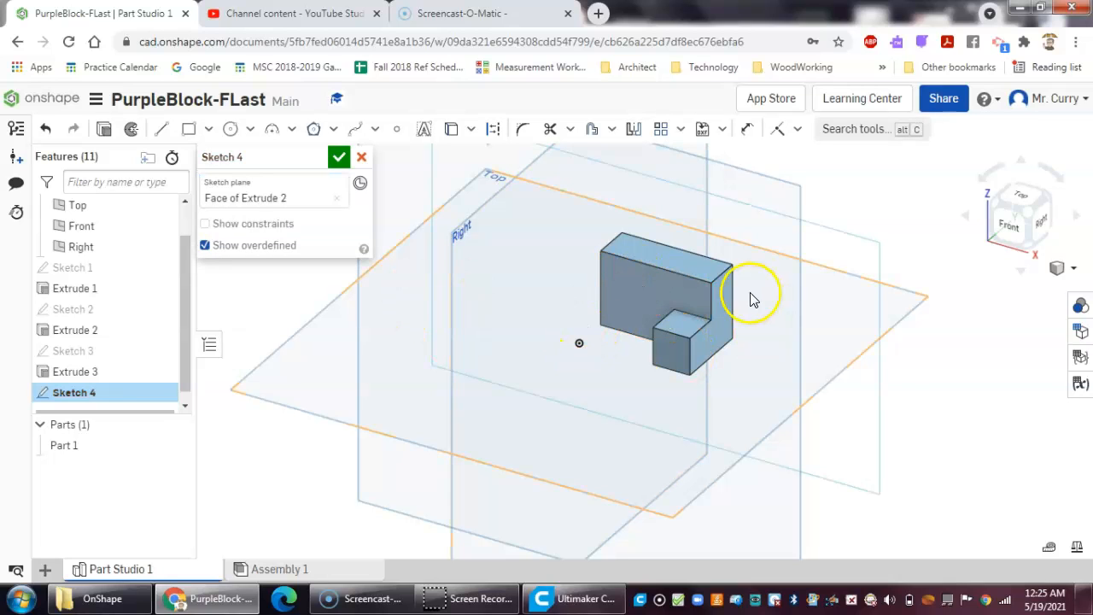
left_click(188, 129)
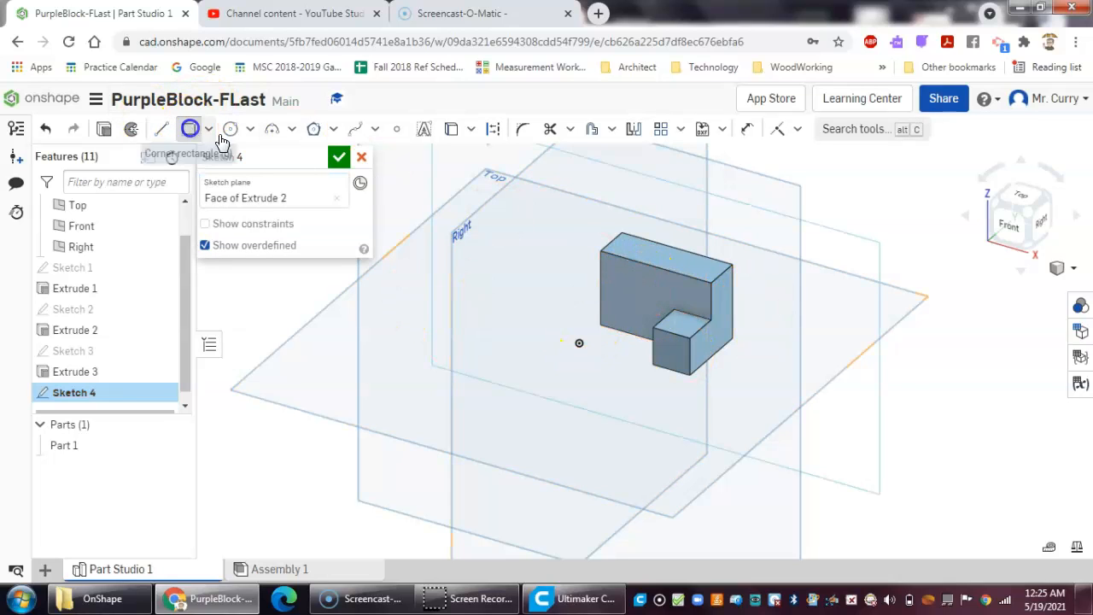
left_click(603, 252)
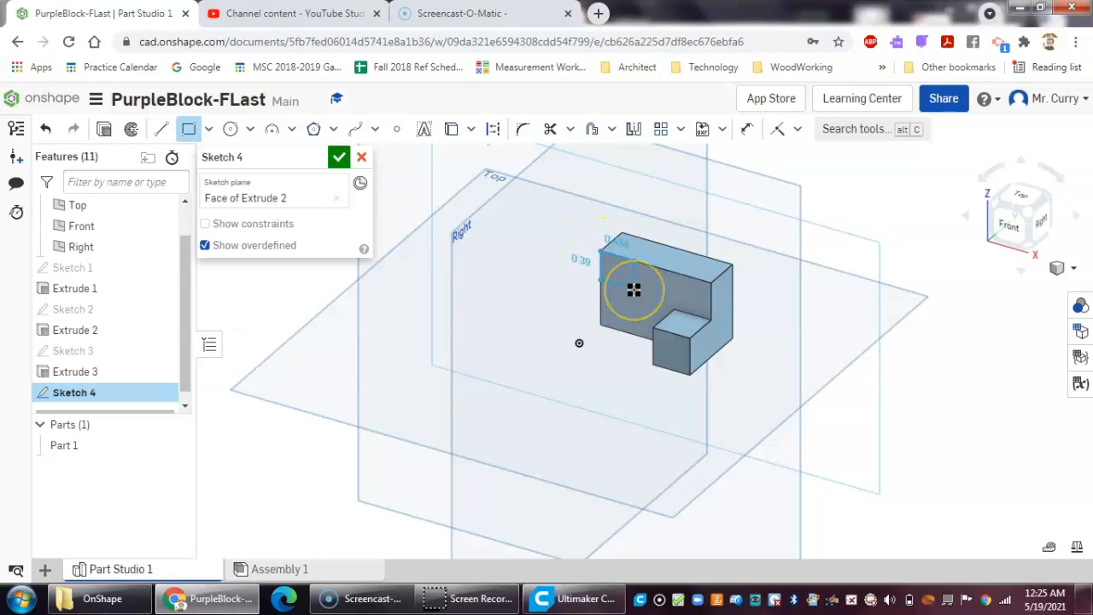
left_click(634, 291)
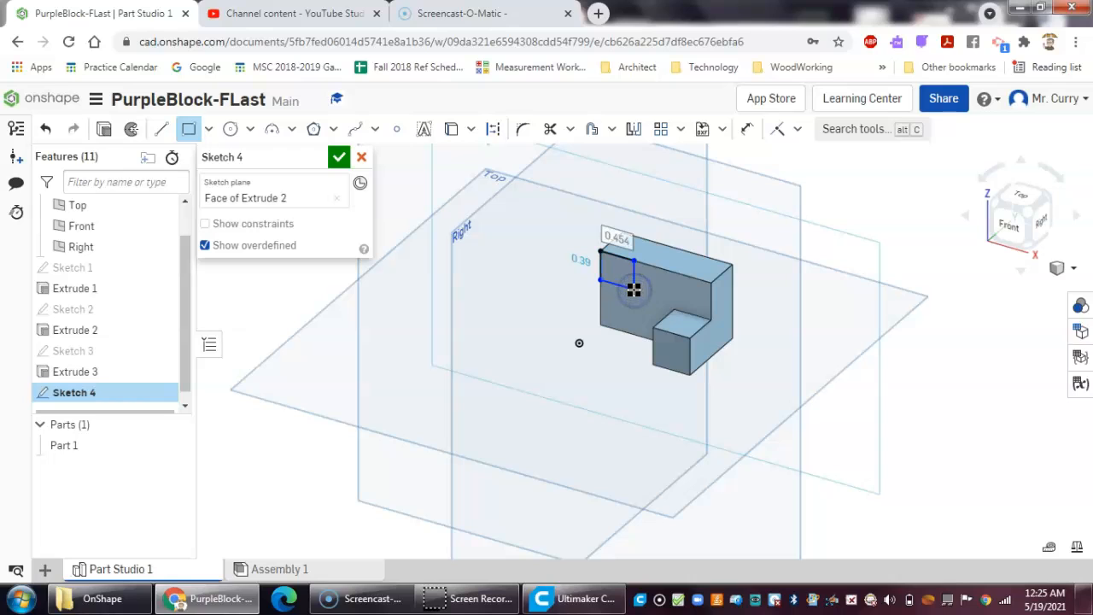
type(".5")
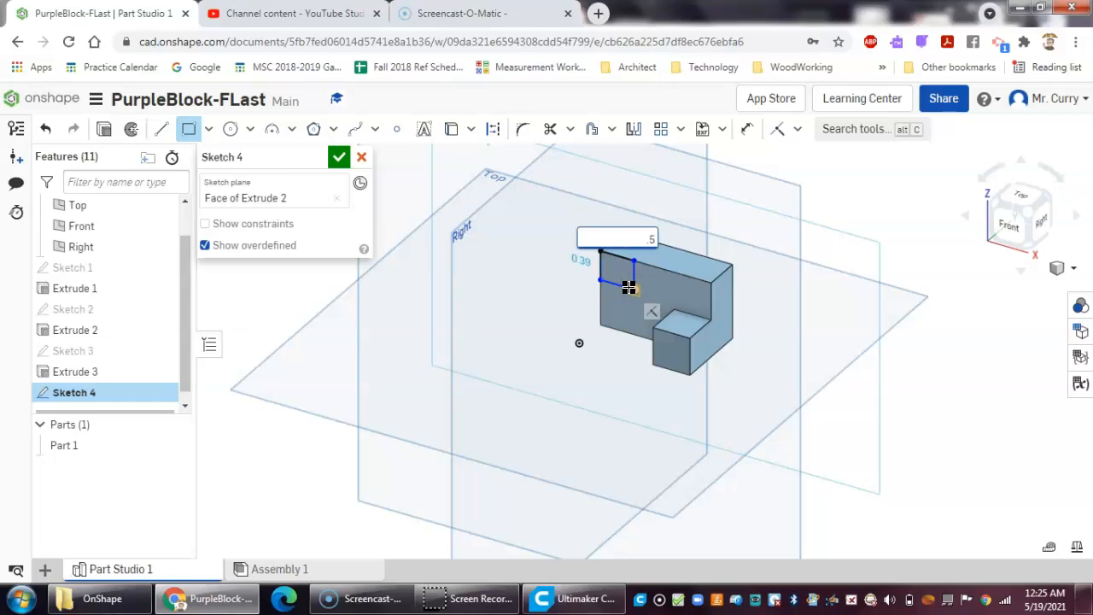
key("Tab")
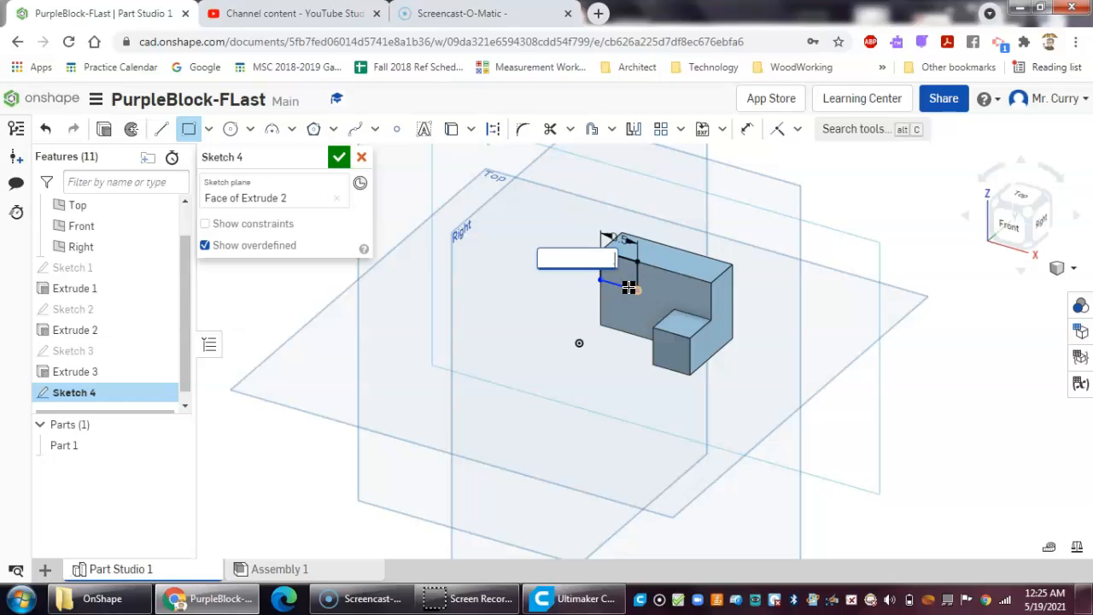
type(".5")
key("Return")
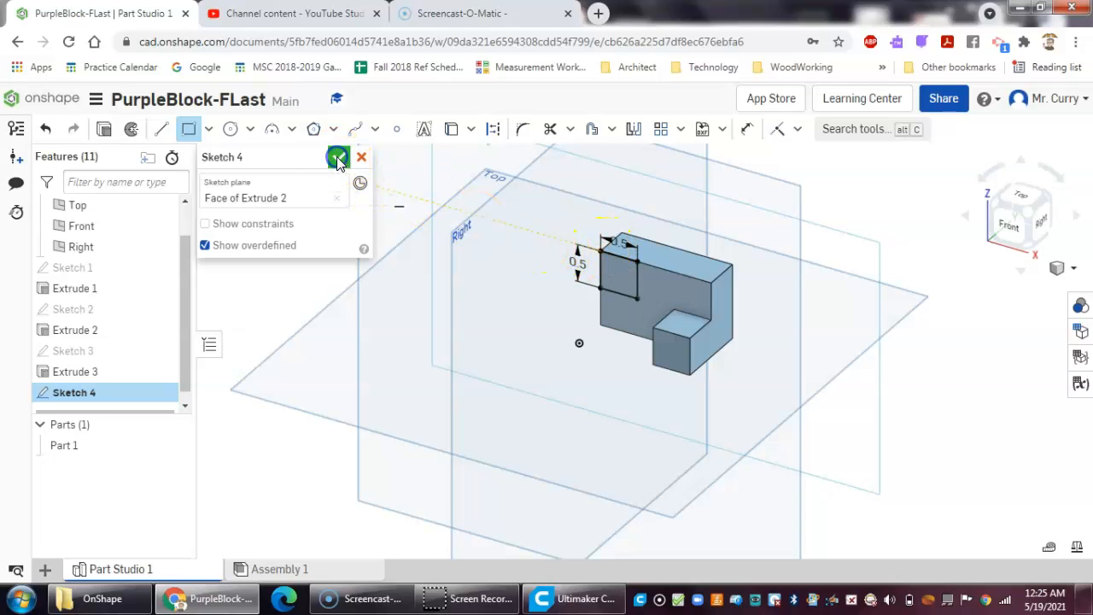
Finish the sketch and extrude its 0.5 in square as a Remove cut Through all, notching the rear section's upper corner
left_click(337, 158)
left_click(373, 191)
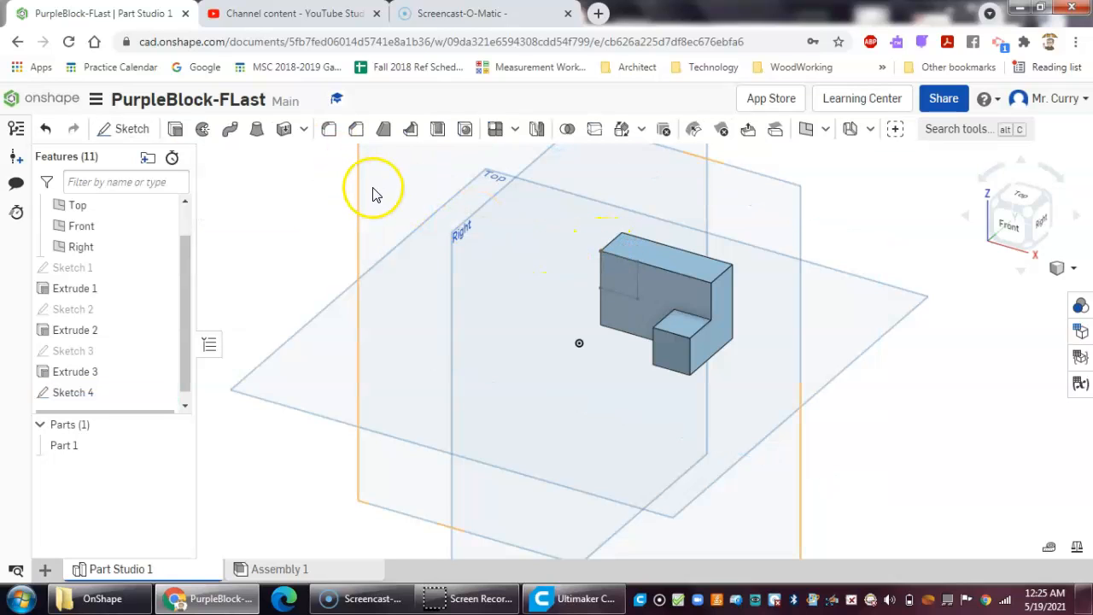
left_click(177, 130)
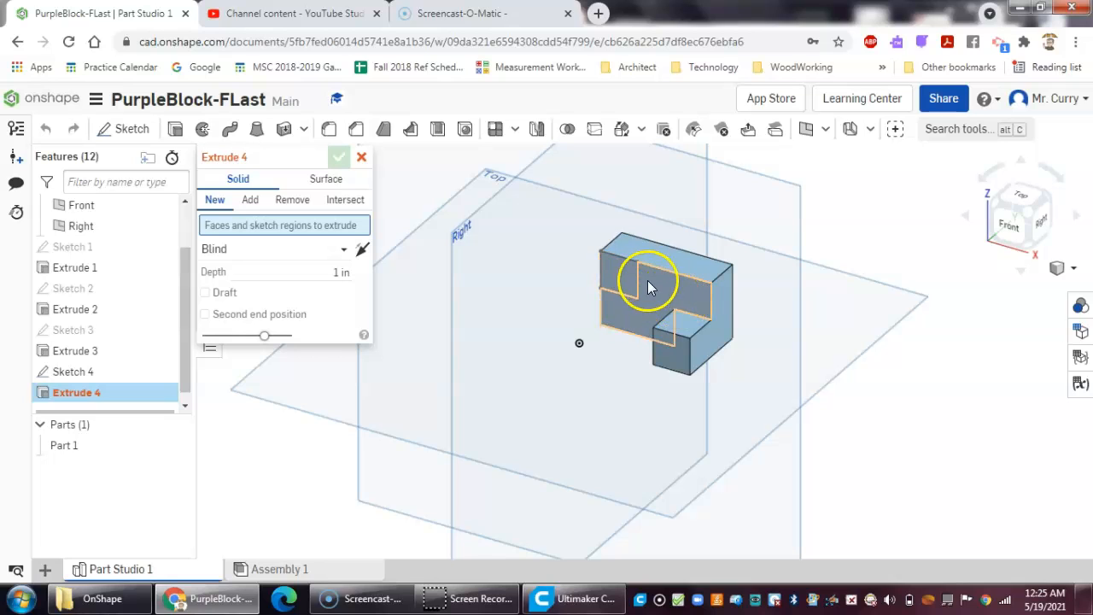
left_click(622, 284)
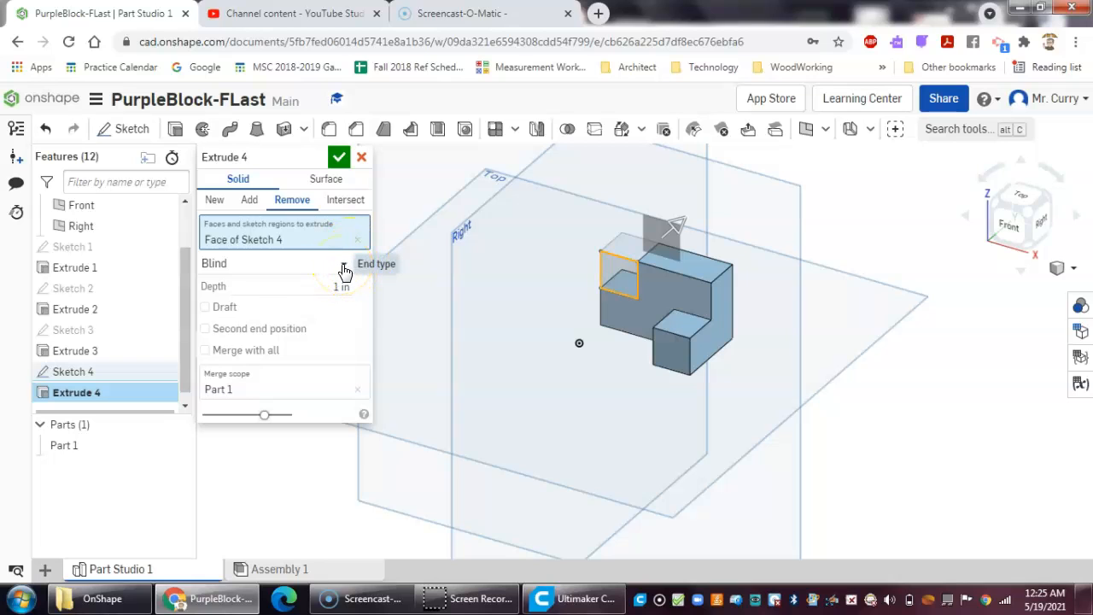
left_click(344, 269)
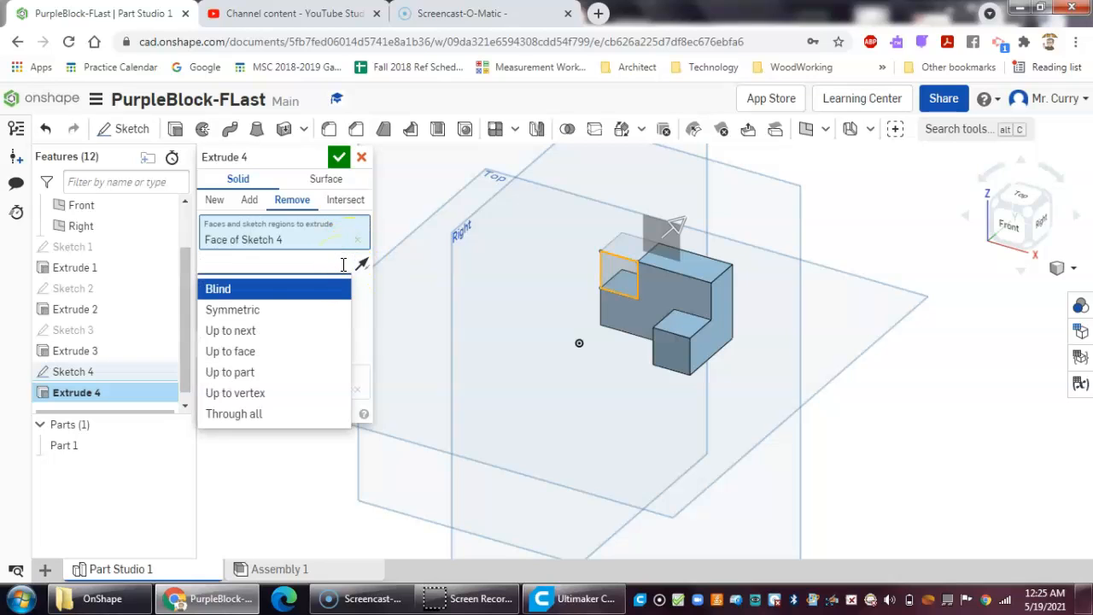
left_click(236, 414)
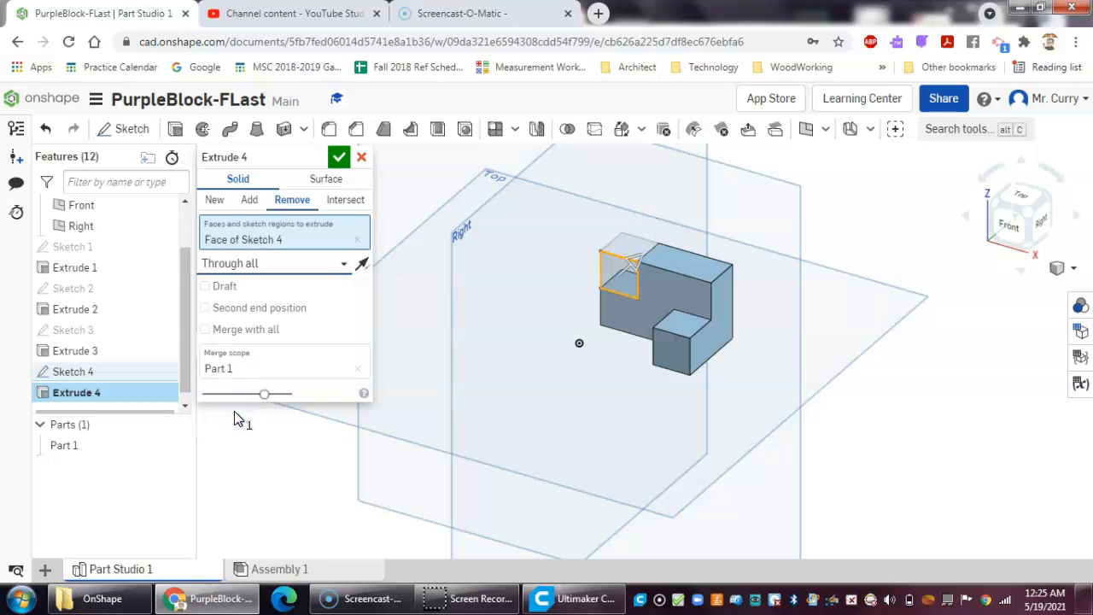
left_click(339, 157)
Examine the notched block from the front, right and top, from its left side, and in isometric view
left_click(786, 381)
middle_click_drag(786, 380, 649, 374)
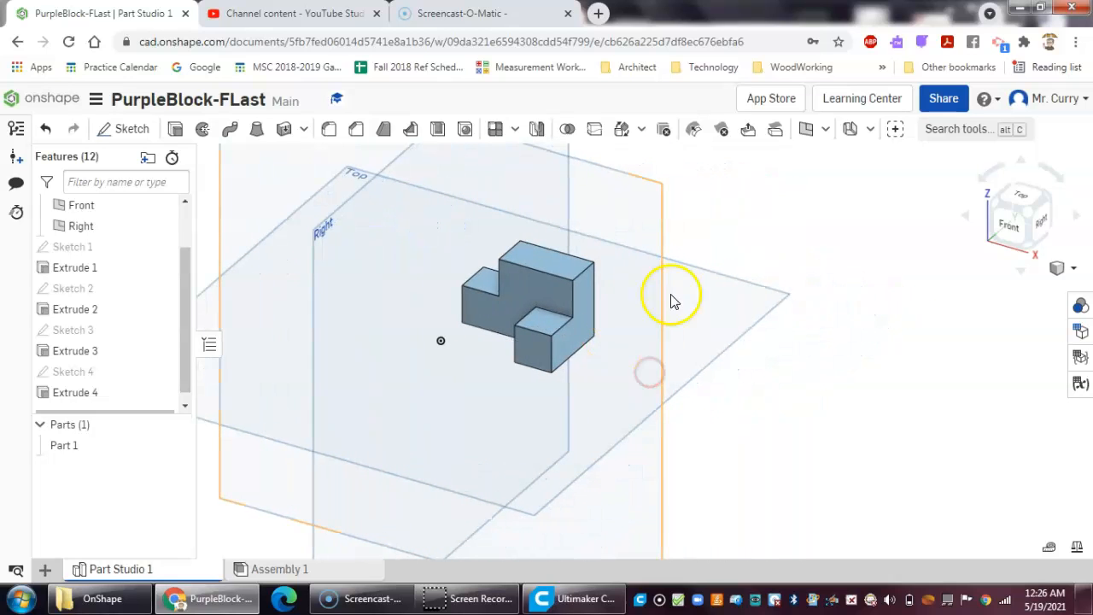
left_click(1009, 233)
scroll(737, 330, "up", 2)
scroll(846, 313, "up", 2)
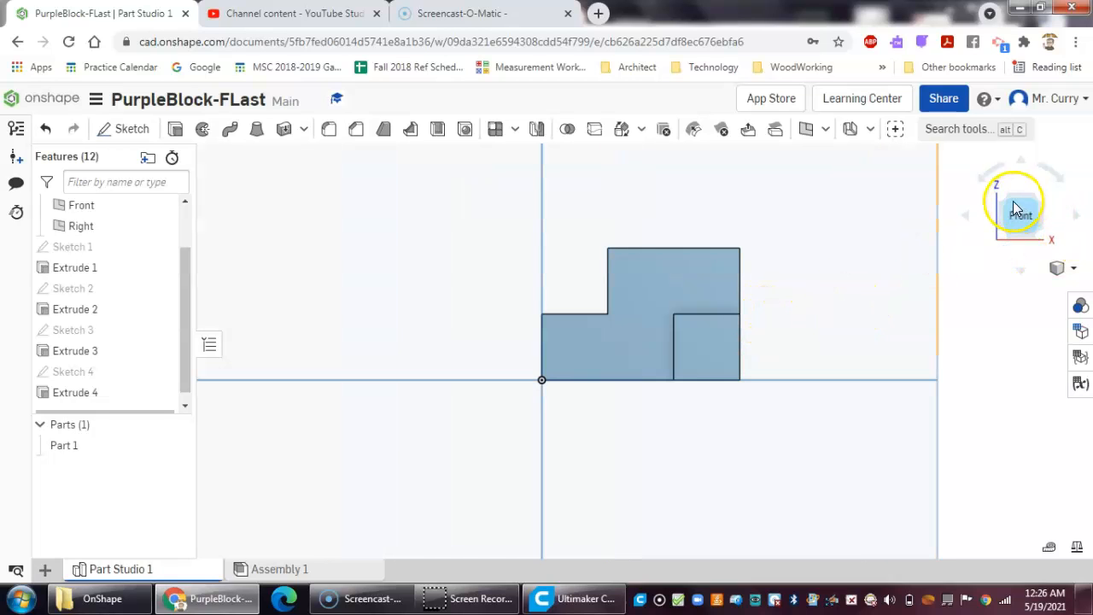
left_click(1038, 205)
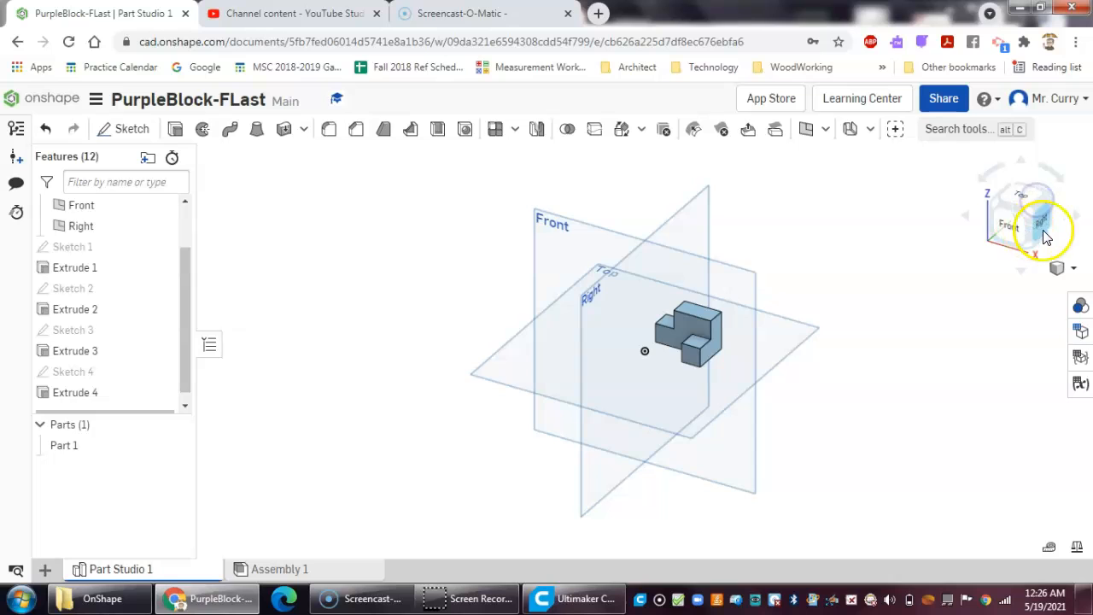
left_click(1042, 228)
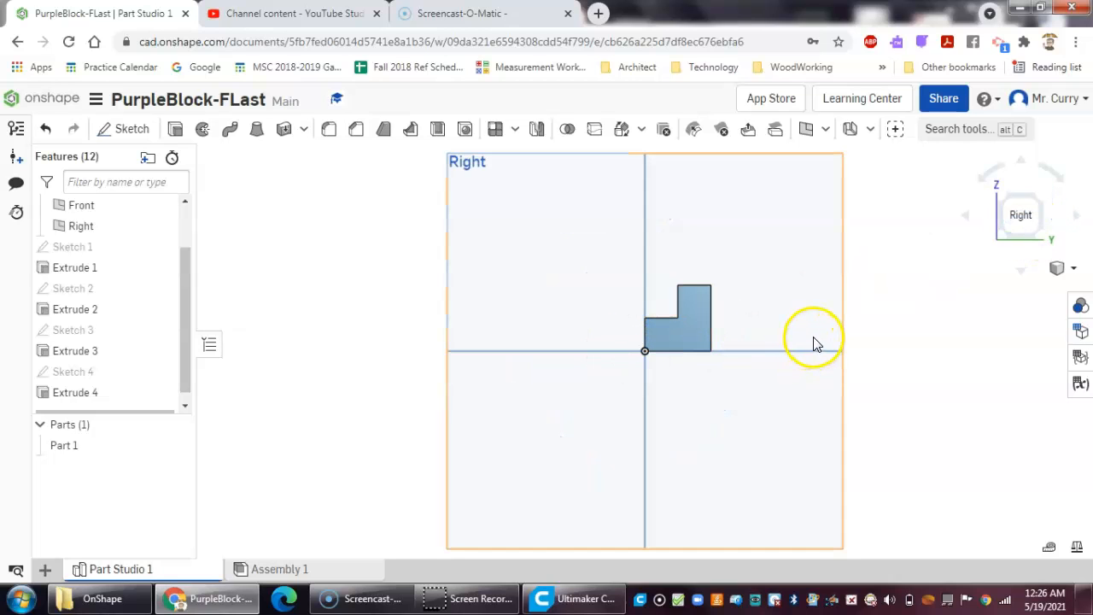
left_click(1008, 203)
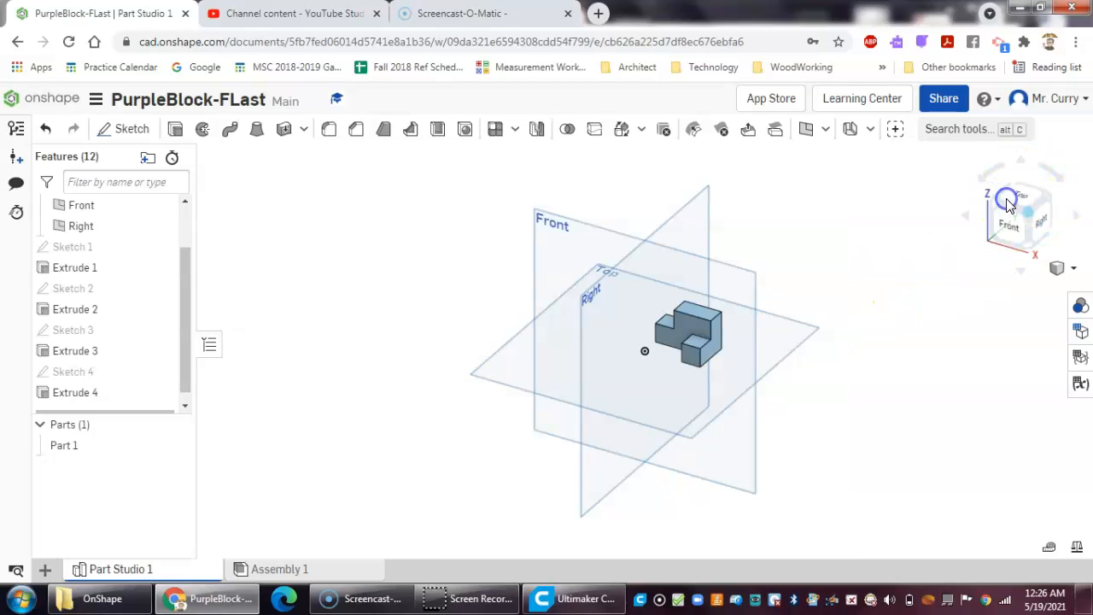
left_click(1012, 195)
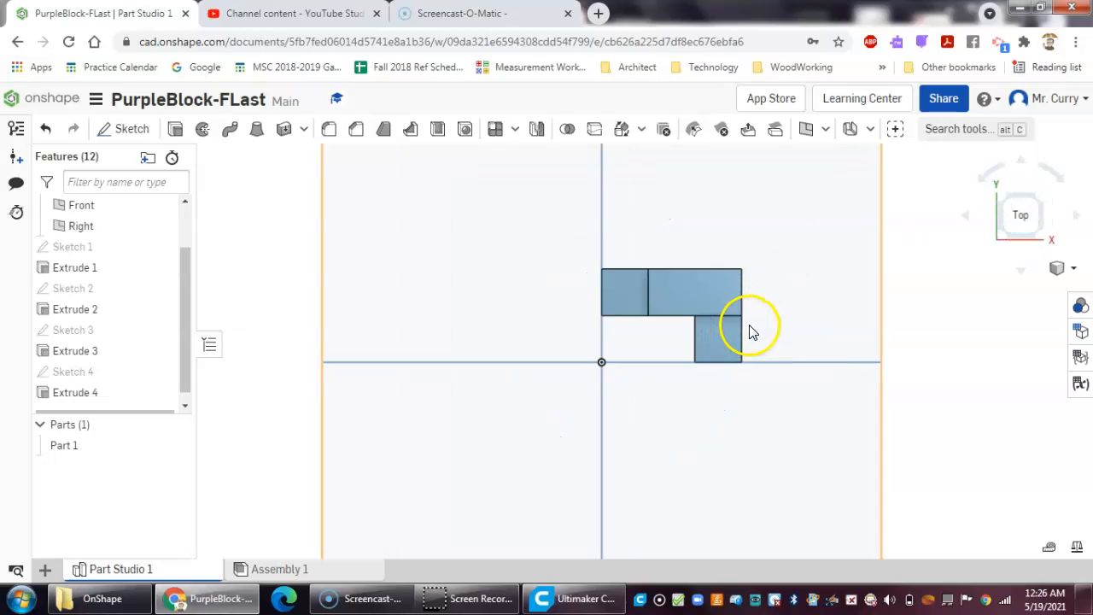
left_click(1008, 242)
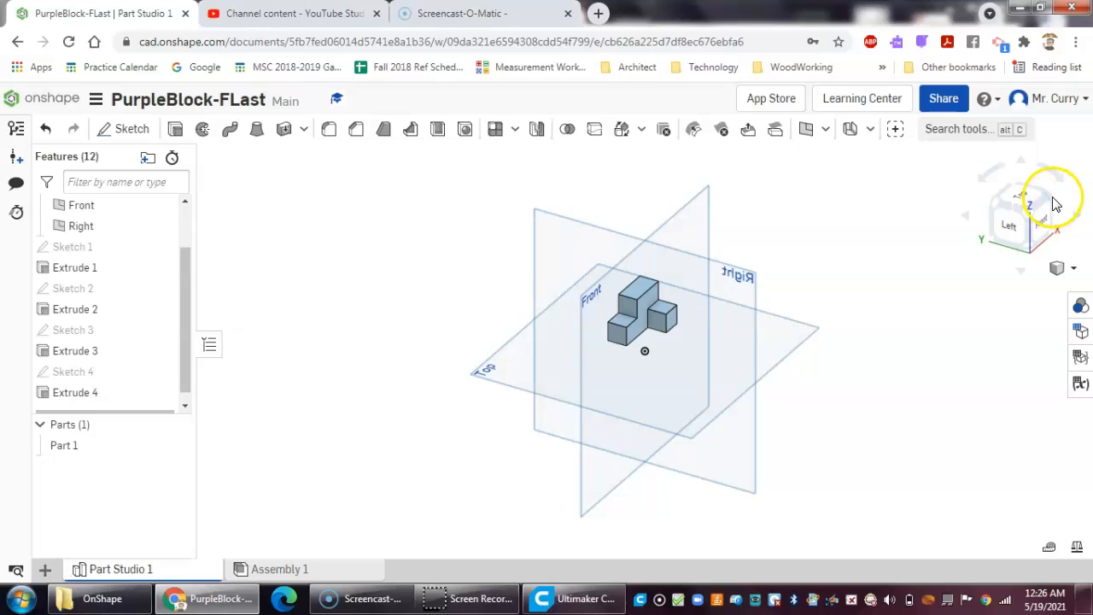
left_click(1064, 269)
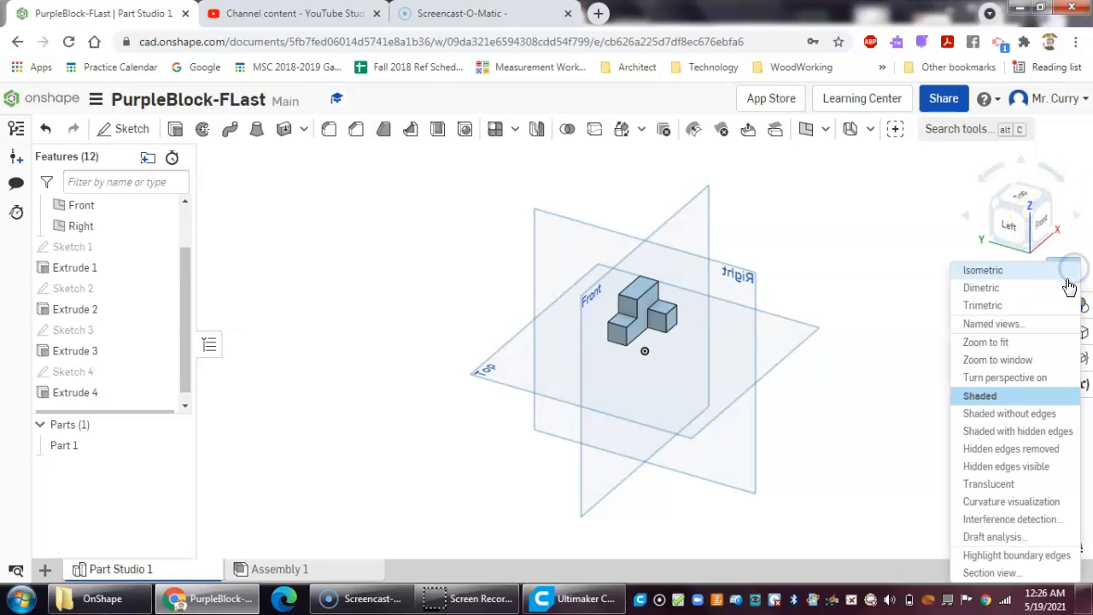
left_click(1063, 272)
scroll(748, 341, "up", 5)
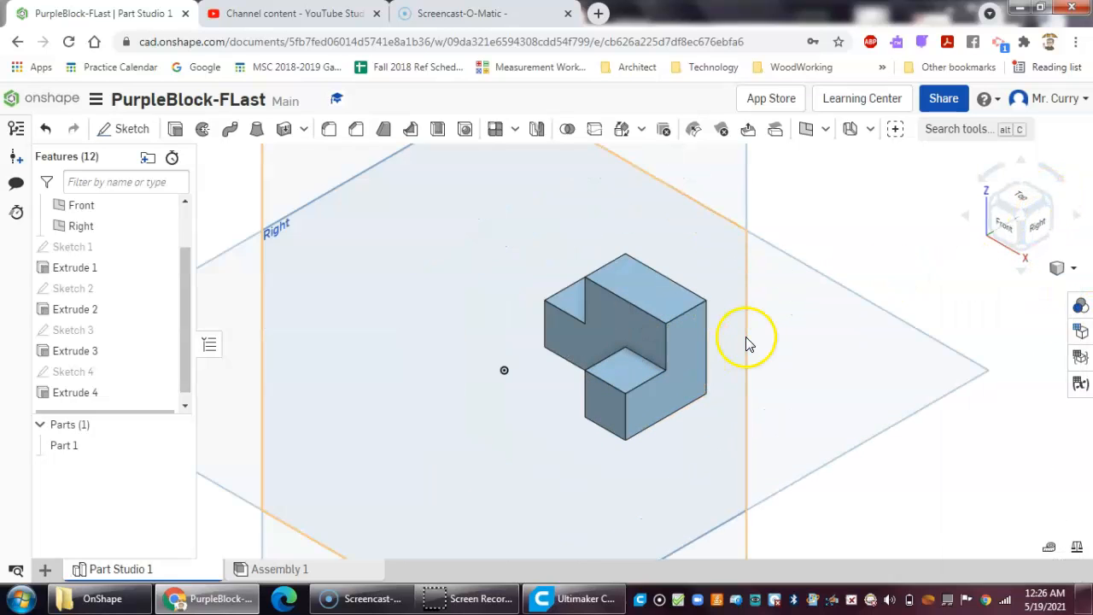
scroll(748, 341, "up", 2)
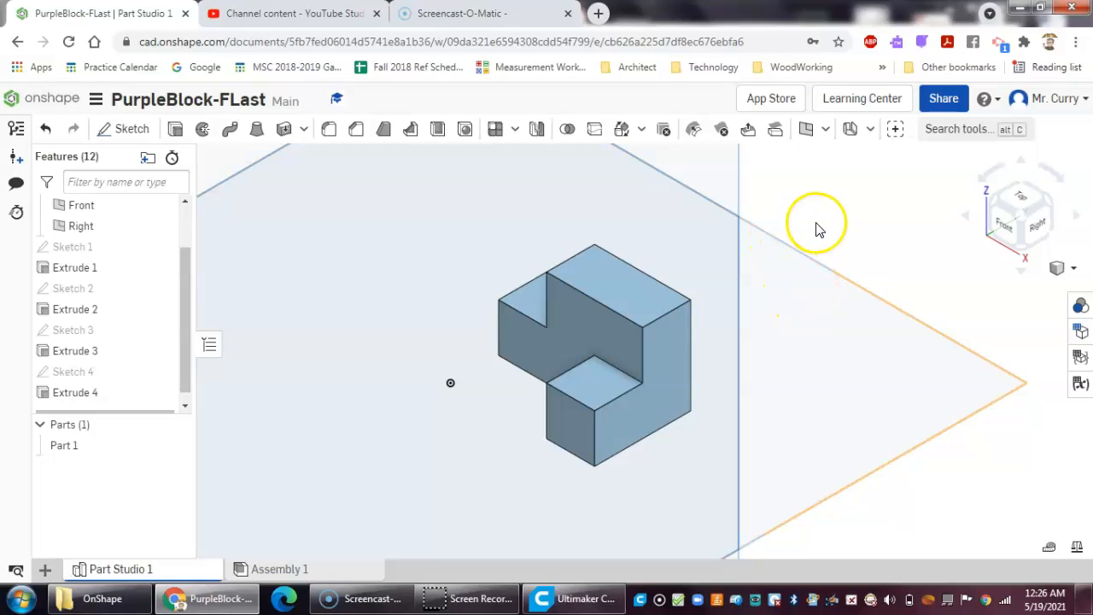
Add a face appearance to all faces of the block in dark purple, hex 610C6F, at full opacity
left_click(1079, 306)
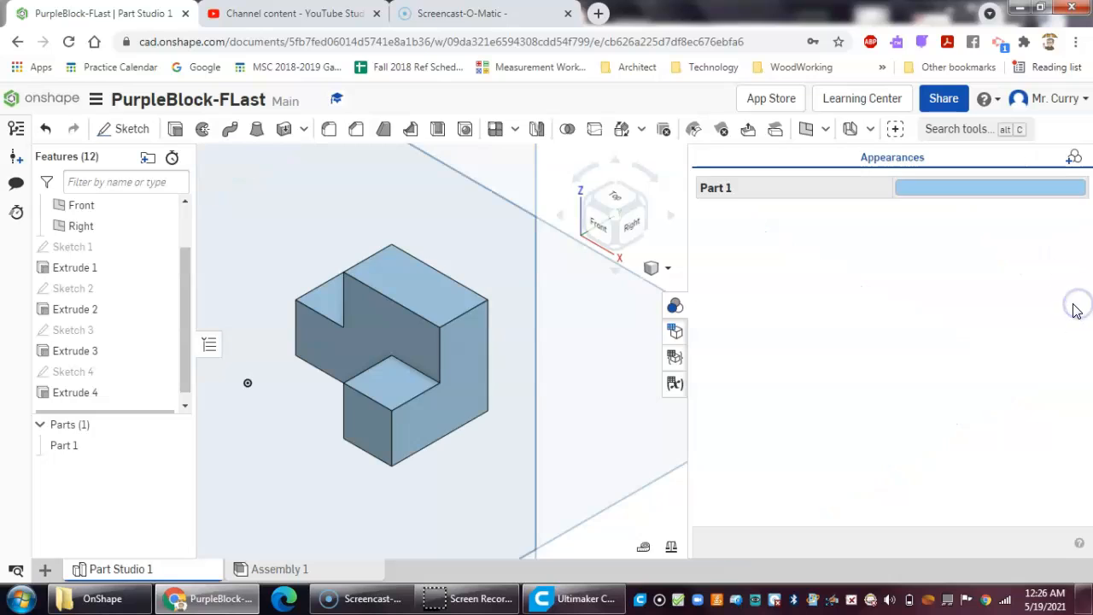
left_click(1075, 159)
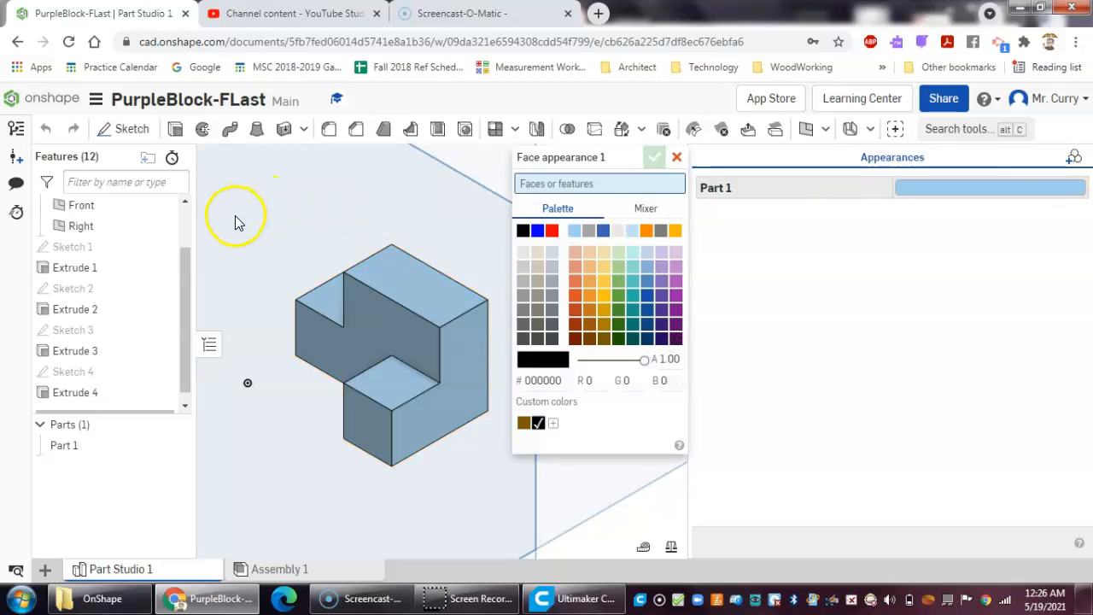
left_click_drag(242, 184, 535, 488)
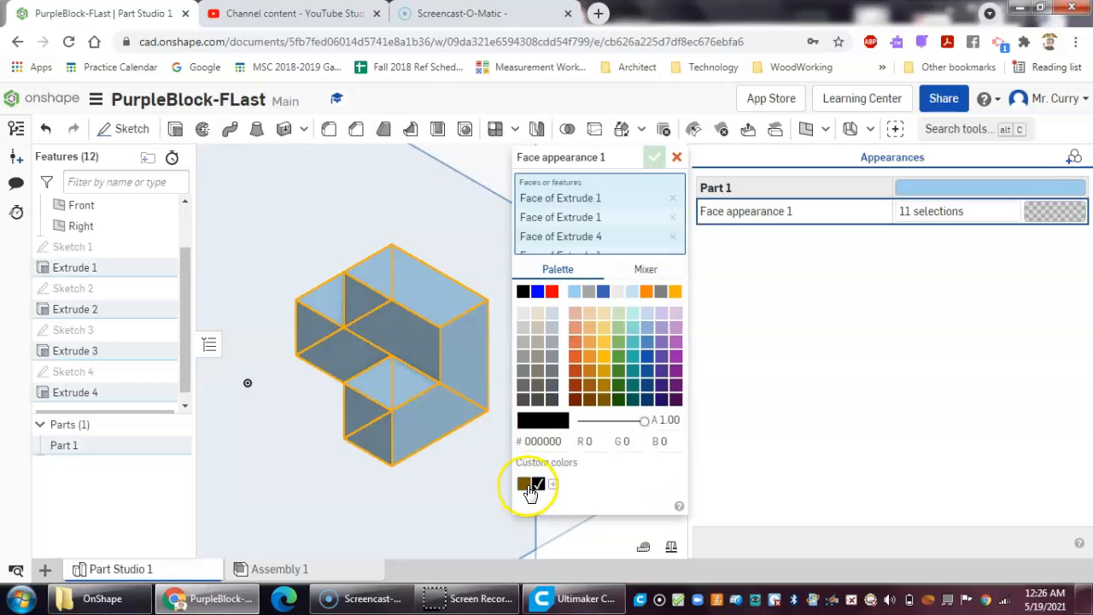
left_click(675, 400)
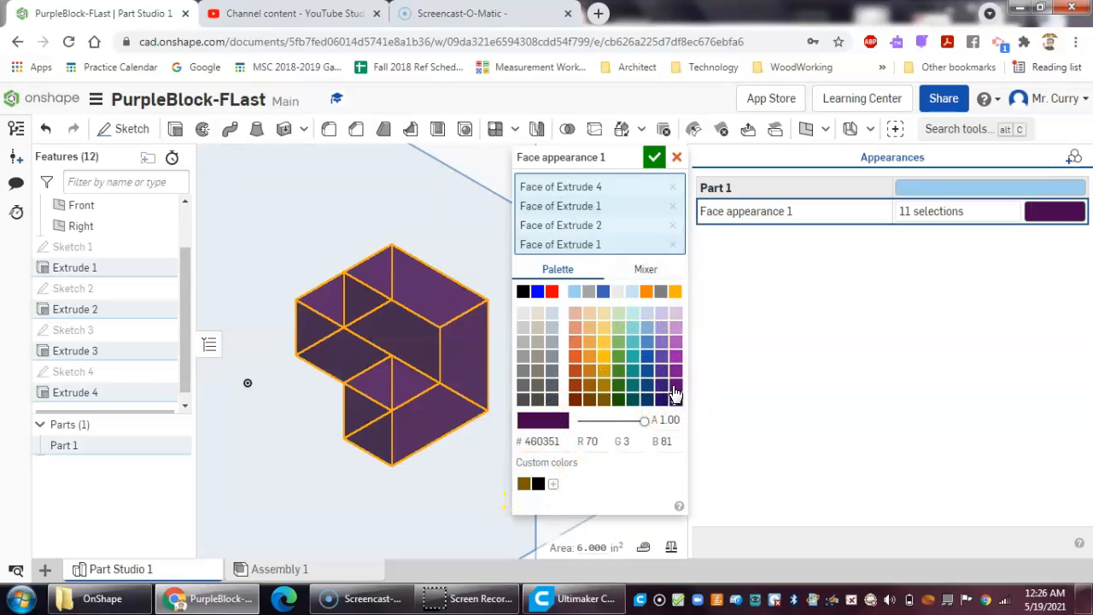
left_click(674, 385)
left_click(675, 371)
left_click(675, 385)
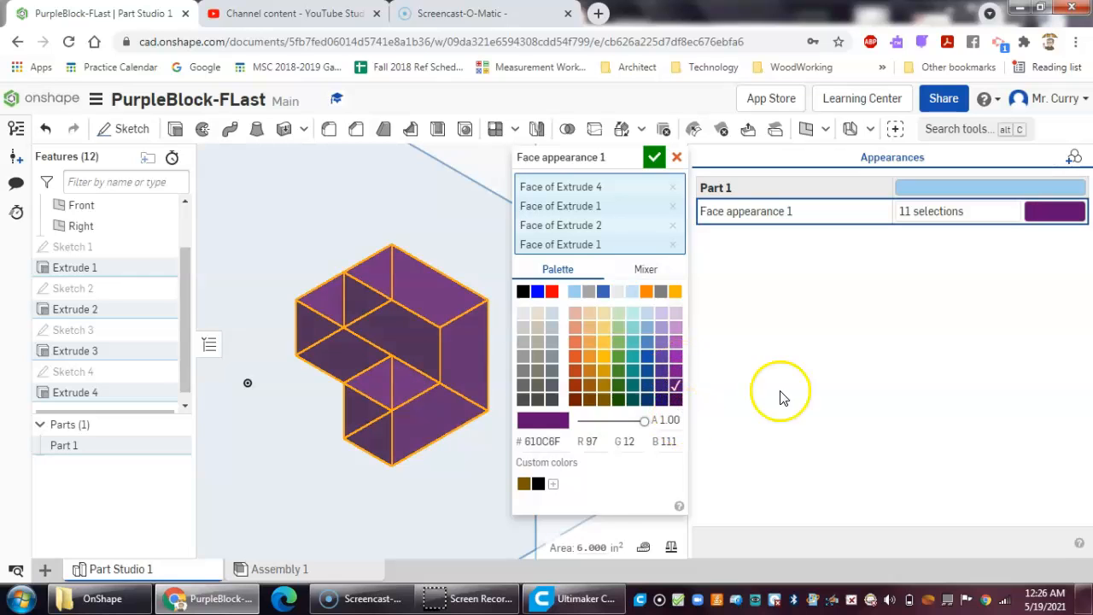
left_click(652, 159)
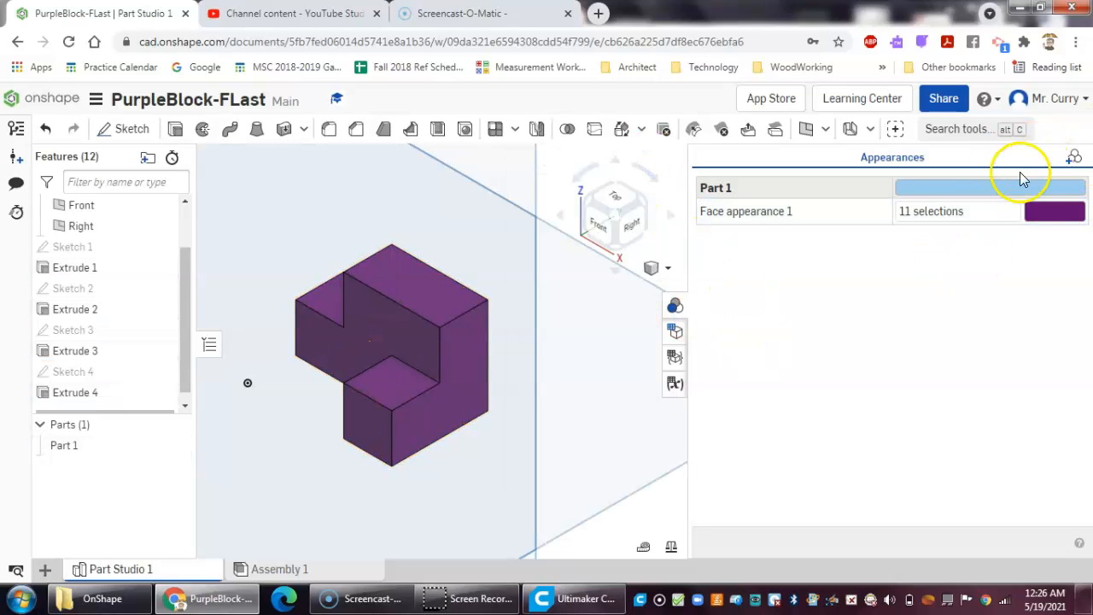
left_click(679, 307)
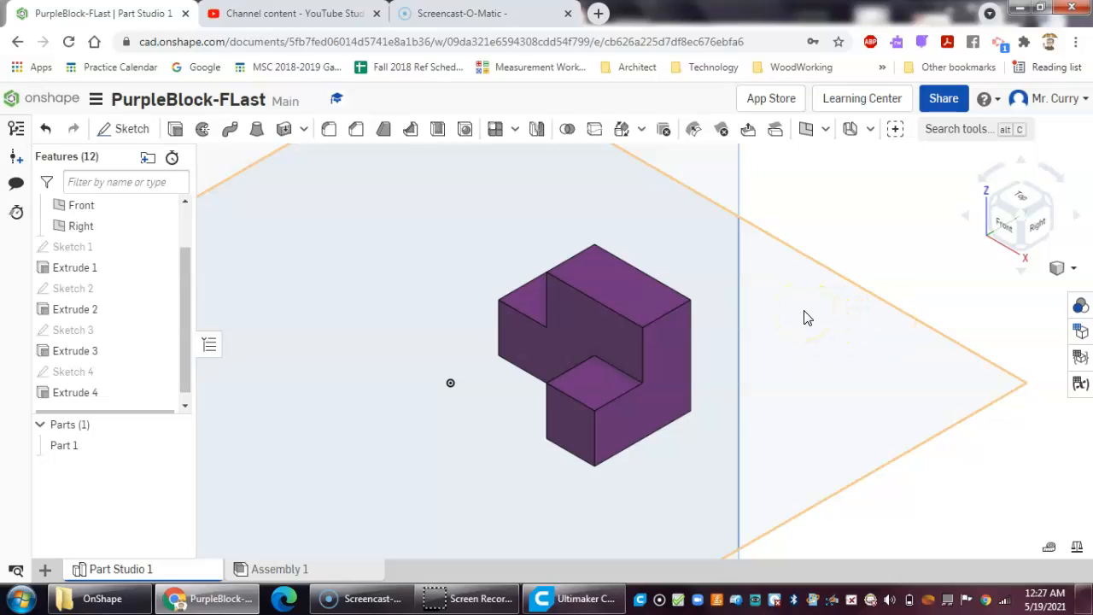
Leave the finished block's document and return to the documents list
left_click(50, 106)
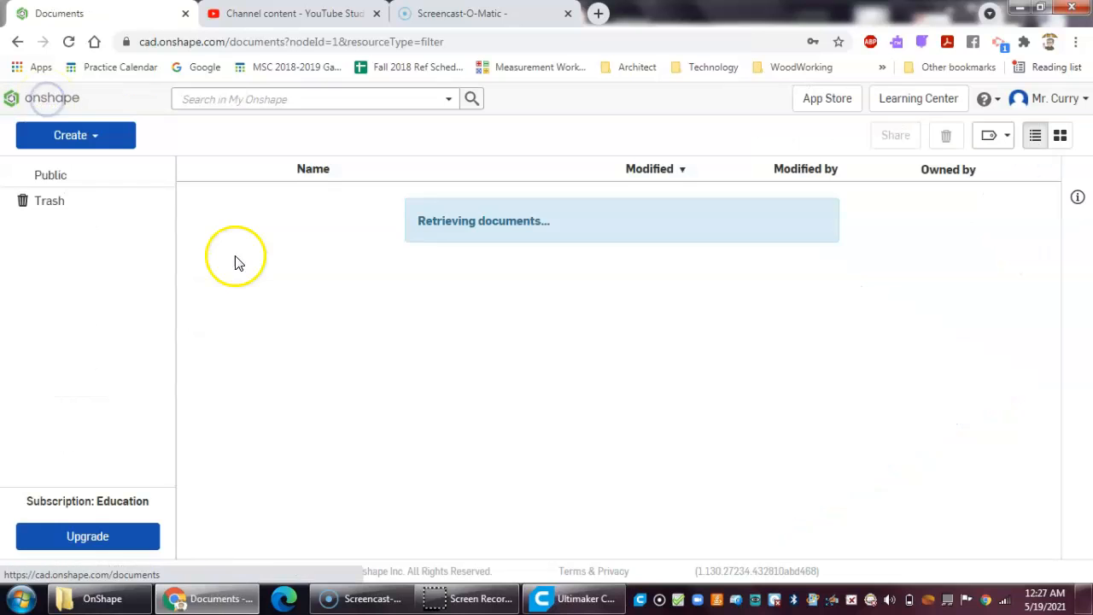